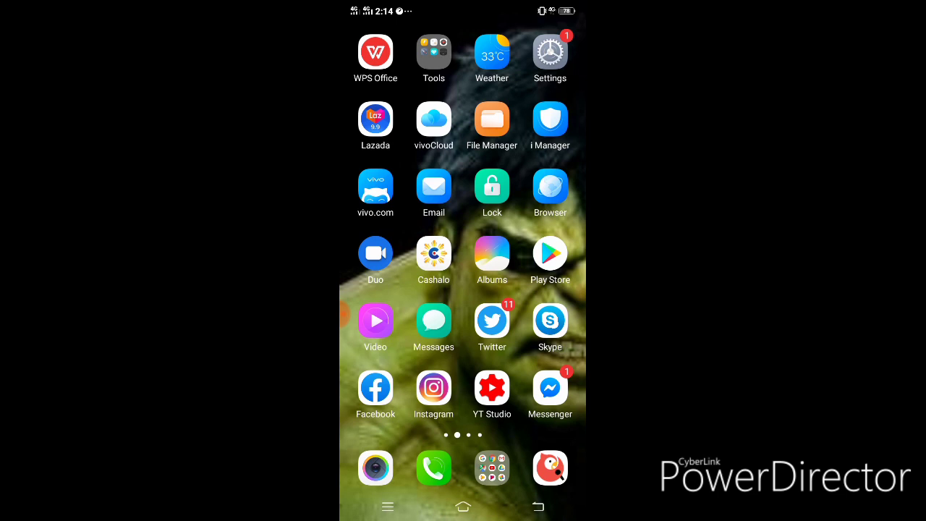
Step: Open the phone's video gallery and preview the green-screen clip videoplayback (2).mp4
left_click(343, 314)
left_click(376, 321)
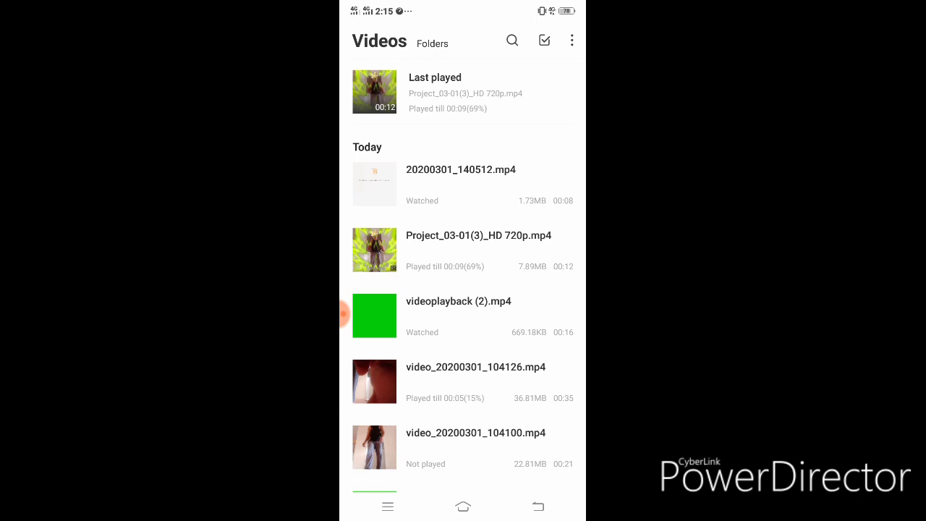
scroll(463, 282, "down", 3)
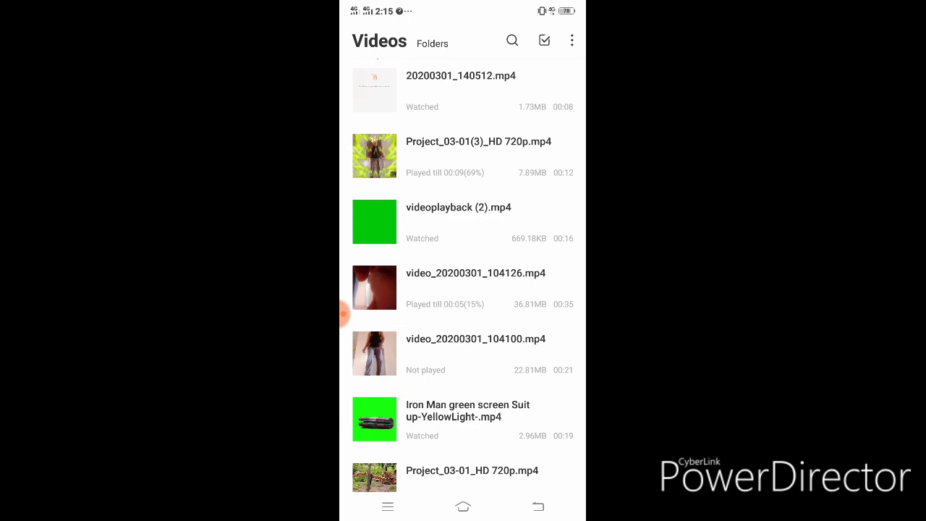
left_click(478, 155)
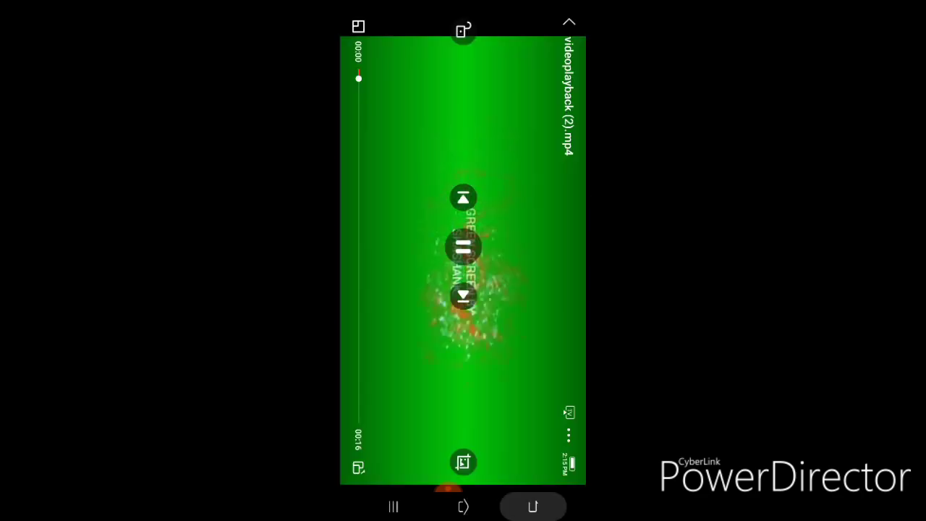
left_click(533, 507)
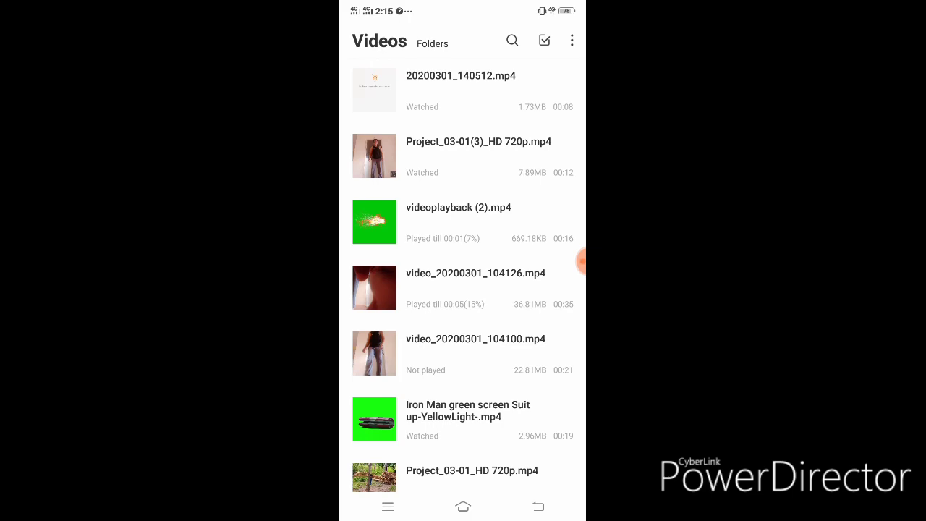
Step: Play video_20200301_104100.mp4 in the gallery, then return to the home screen
left_click(463, 353)
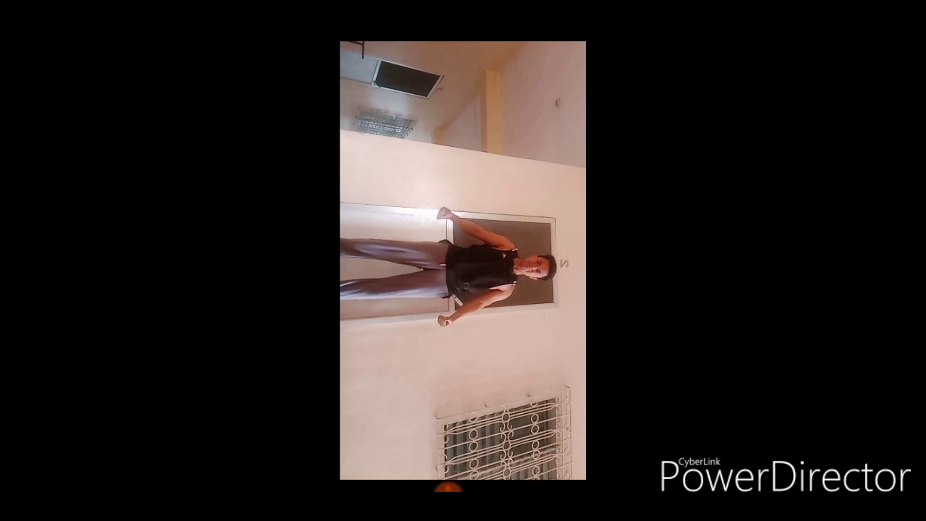
left_click(464, 260)
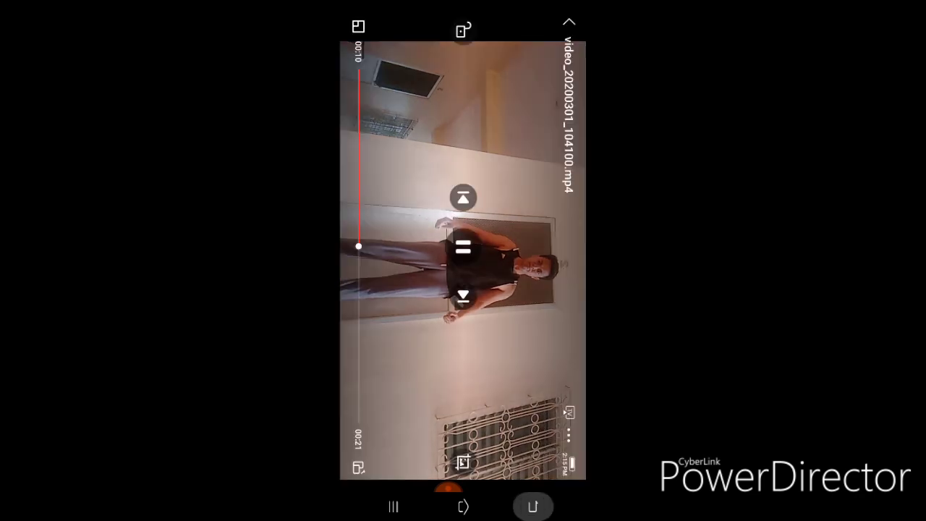
left_click(533, 506)
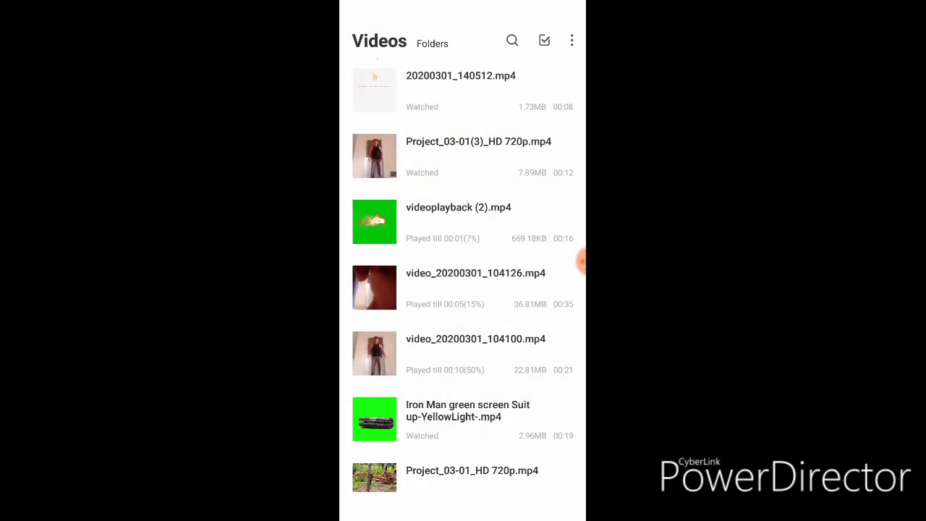
left_click(463, 506)
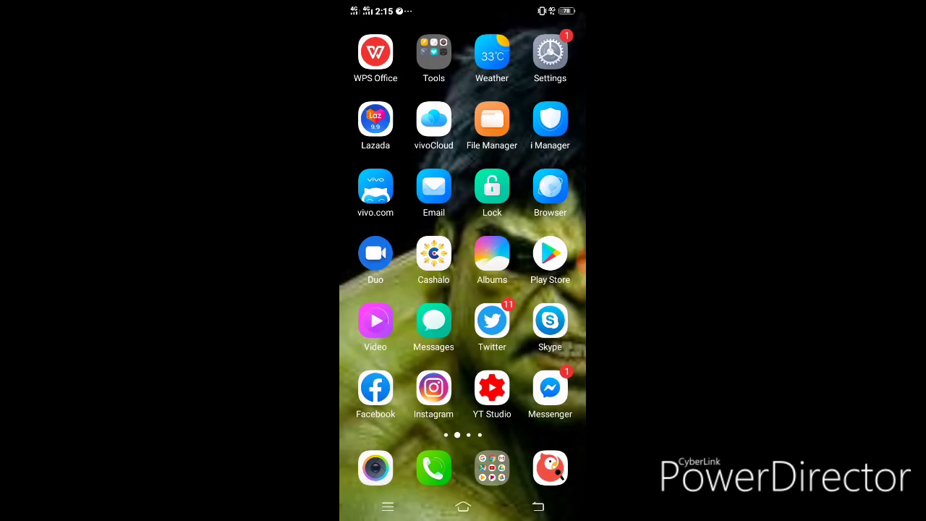
Step: Launch Chrome from the Google folder and load youtube.com
left_click(492, 468)
left_click(463, 190)
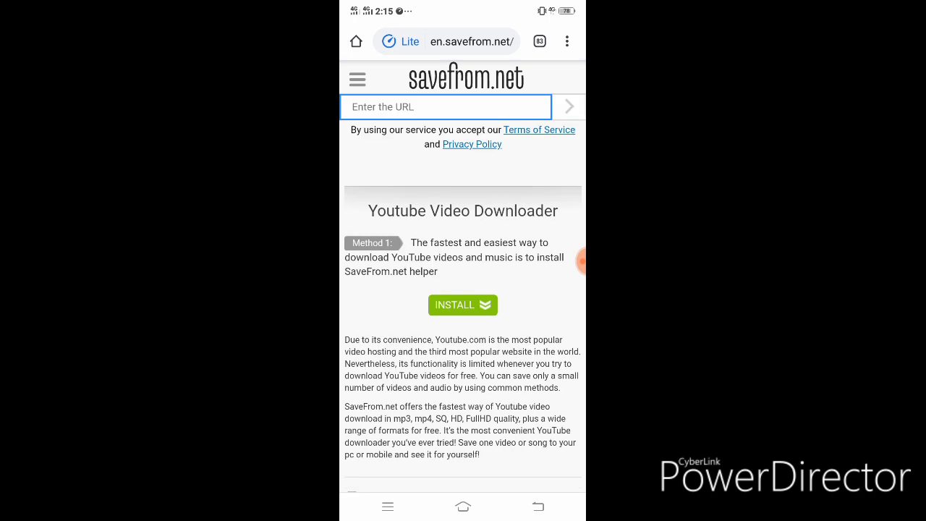
left_click(463, 41)
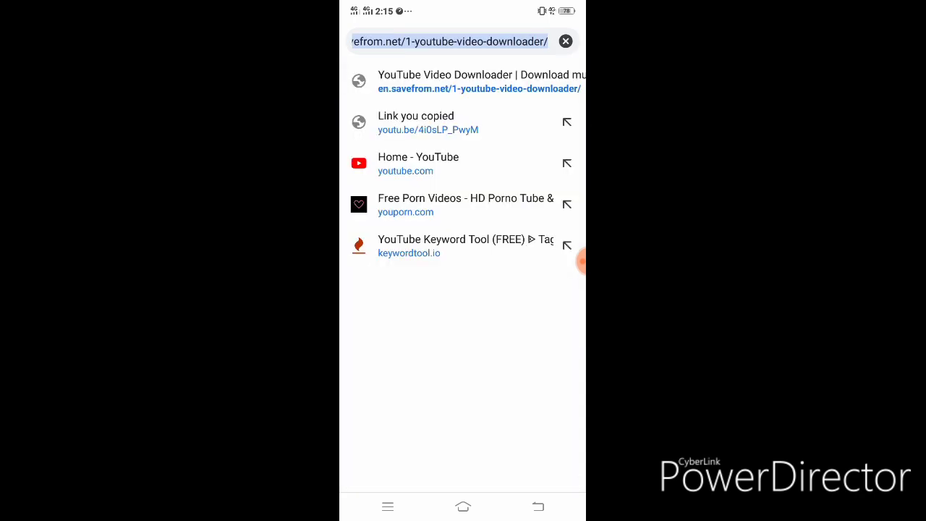
left_click(565, 41)
type("youtube.com")
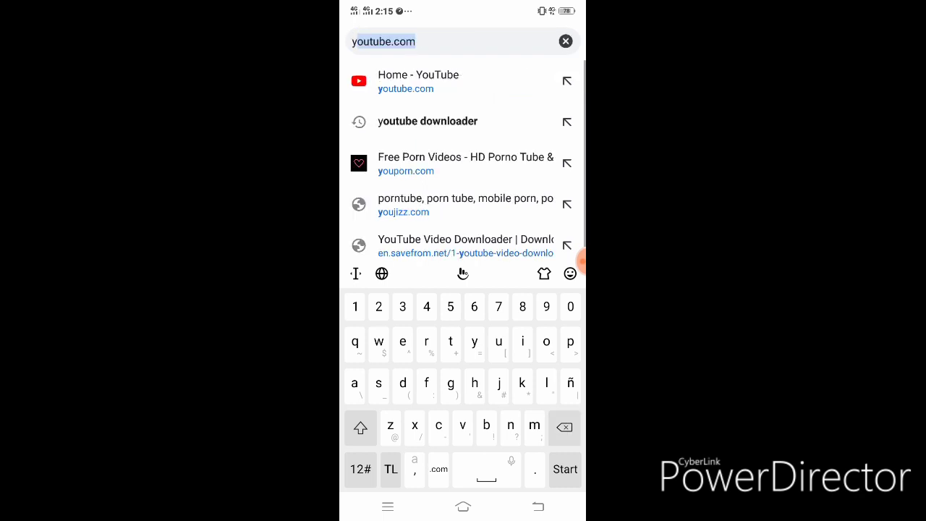
key("Return")
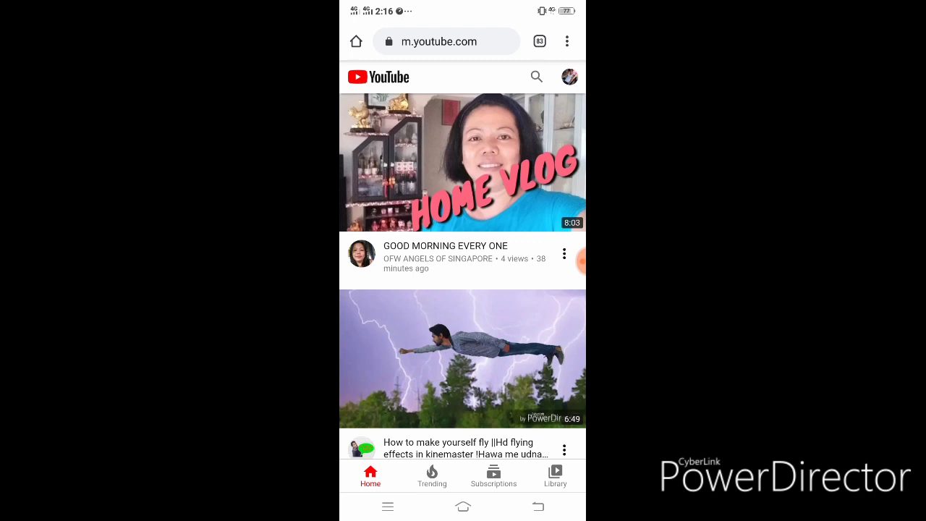
Step: Search YouTube for 'green screen effects super saiyan' and open the DBZ Super Saiyan Aura Green Screen Effect clip
left_click(536, 76)
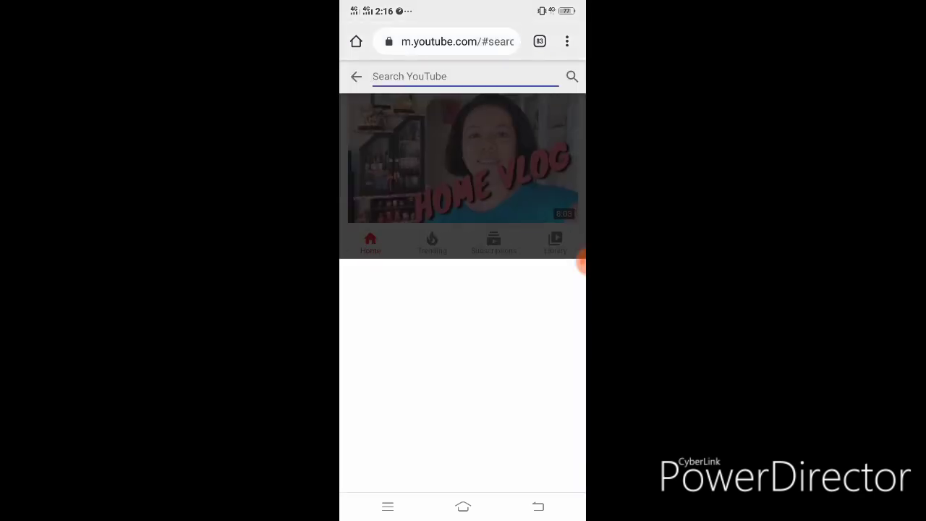
type("gr")
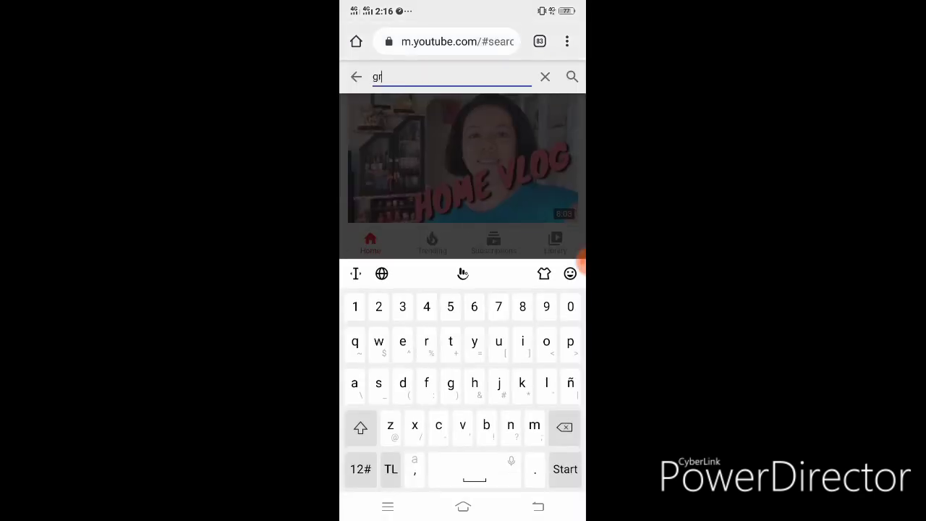
type("een")
type(" scree")
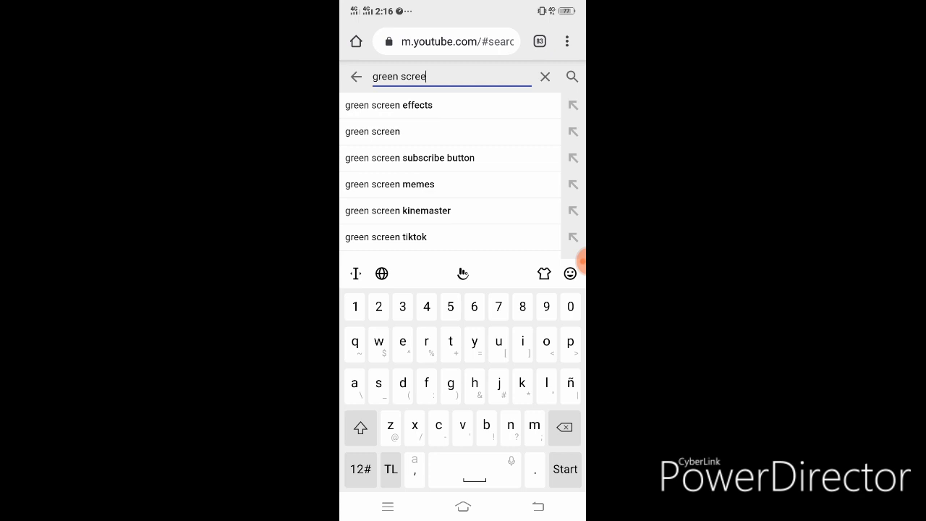
type("n ef")
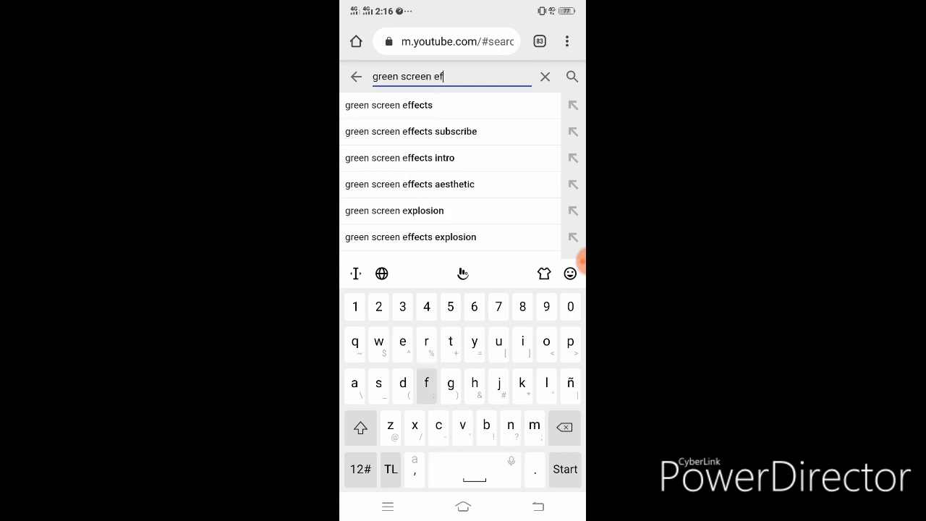
type("fects")
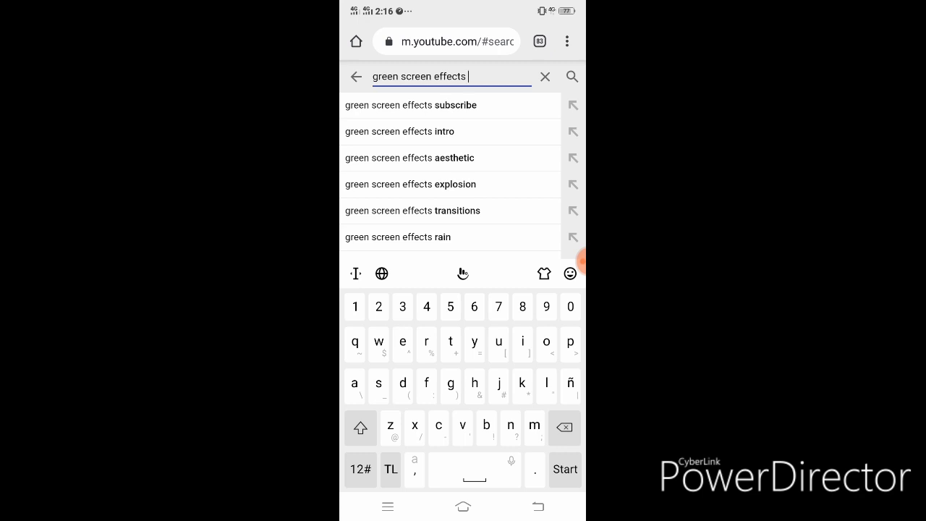
type(" su")
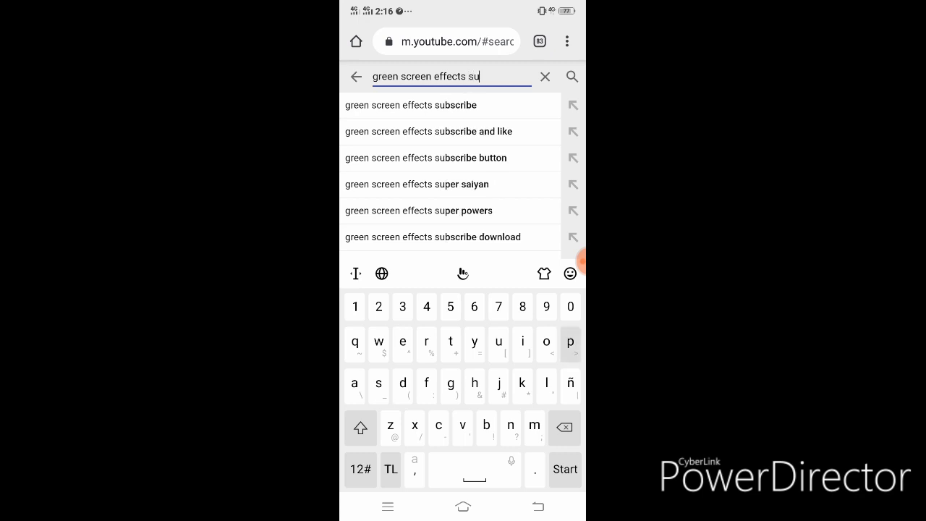
type("per s")
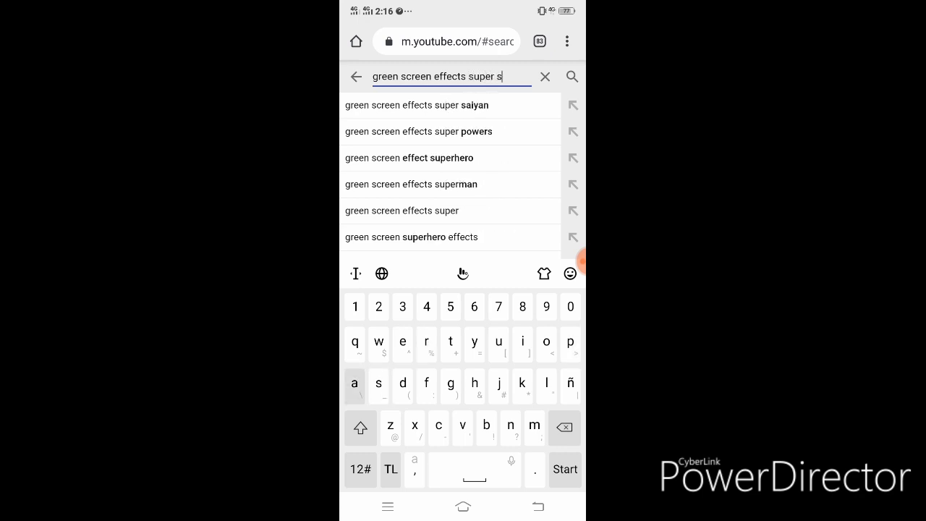
type("aiy")
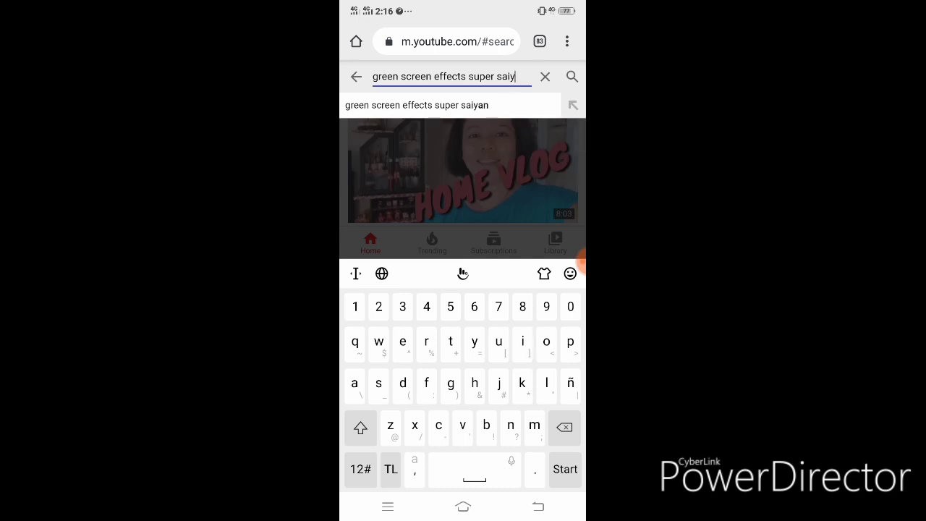
type("an")
key("Return")
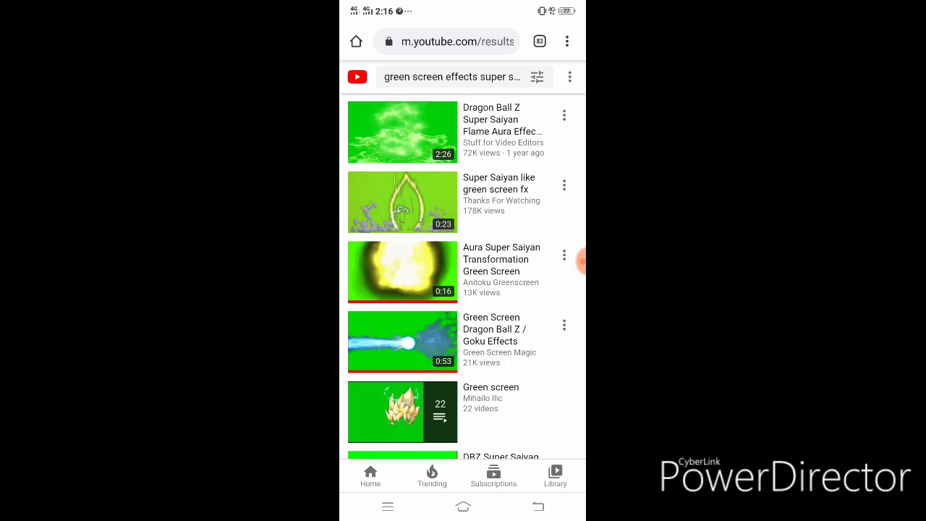
scroll(463, 289, "down", 2)
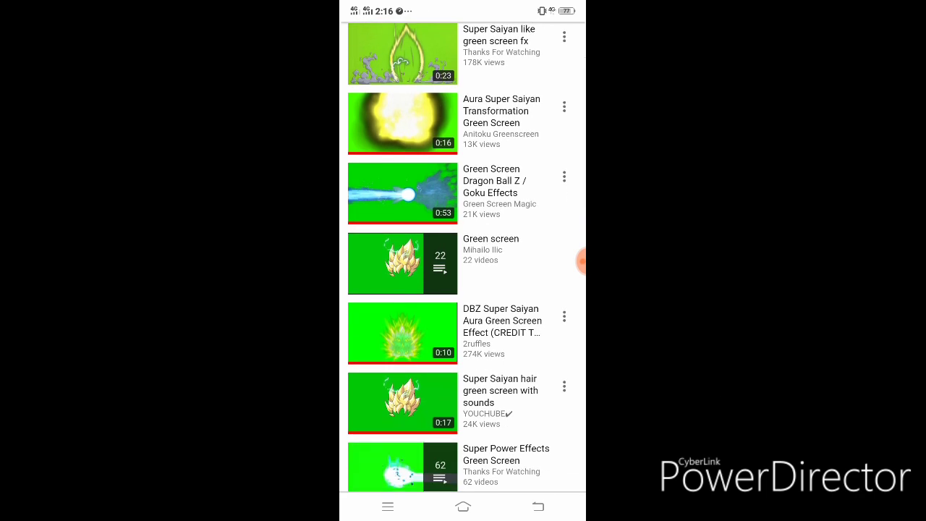
scroll(463, 290, "up", 1)
scroll(463, 290, "down", 2)
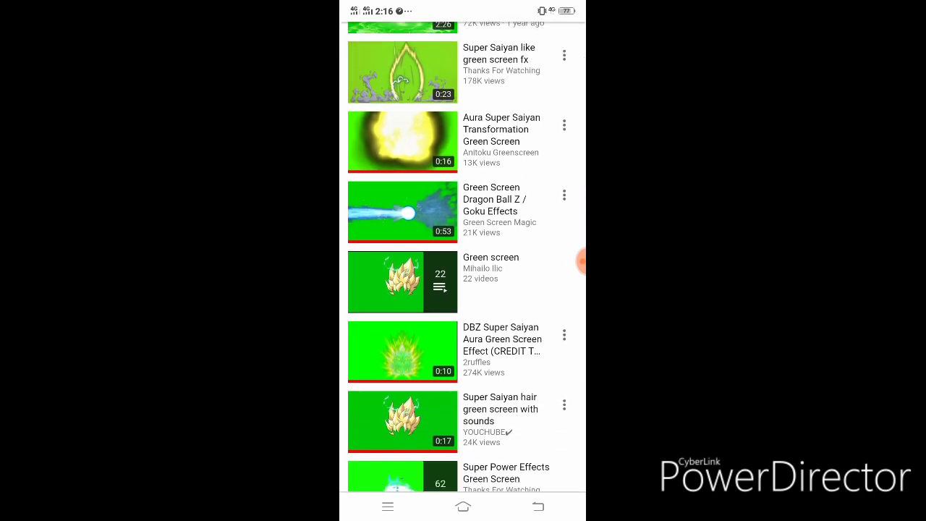
left_click(402, 352)
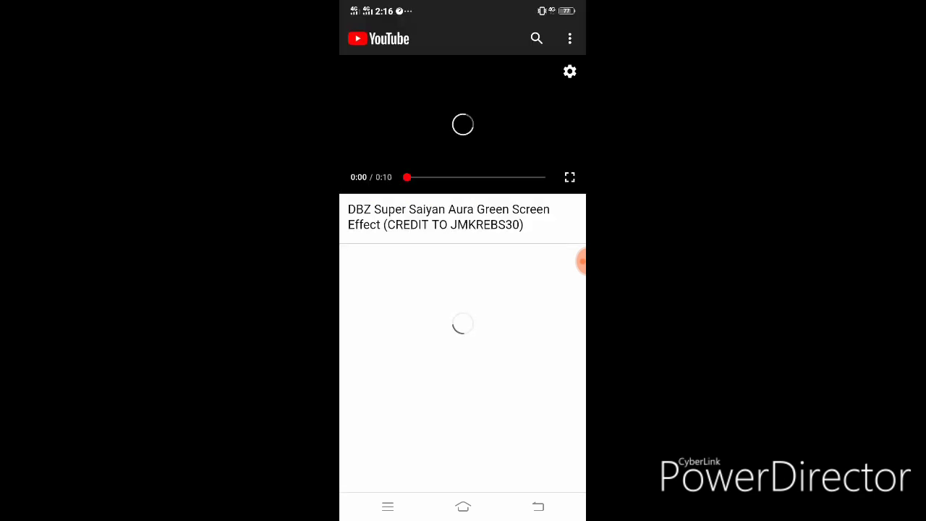
Step: Pause the aura video and copy its share link
left_click(463, 124)
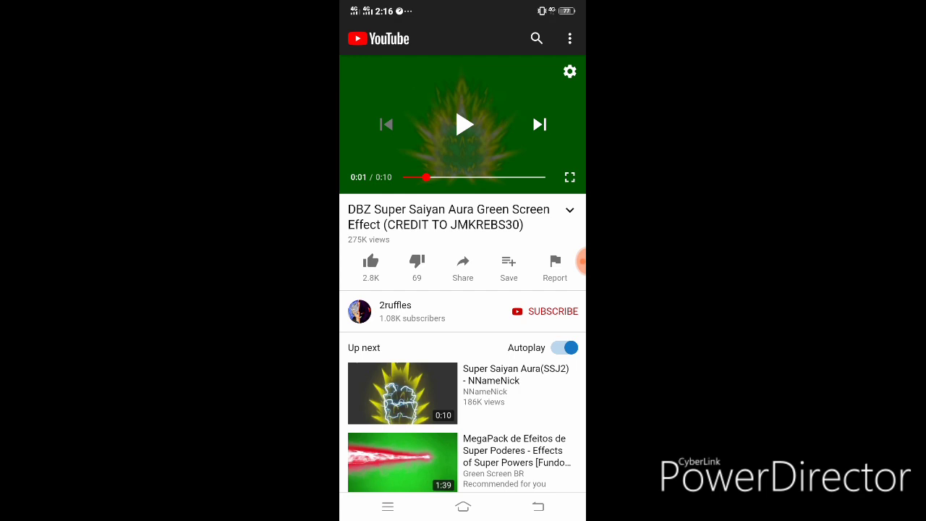
left_click(463, 268)
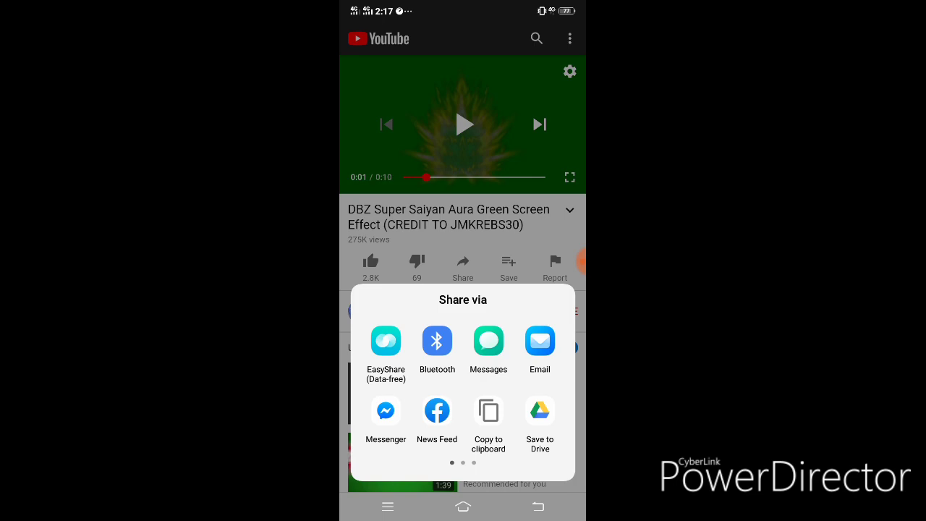
left_click(488, 416)
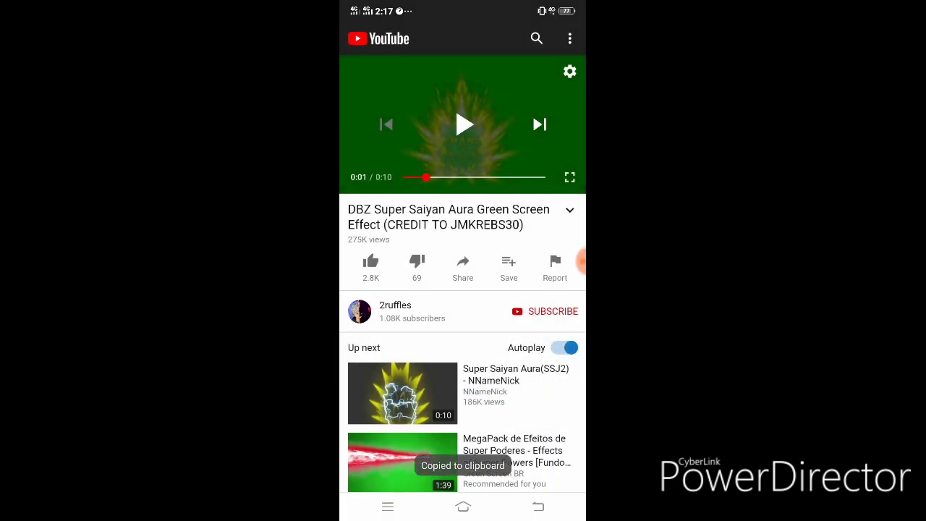
left_click(537, 507)
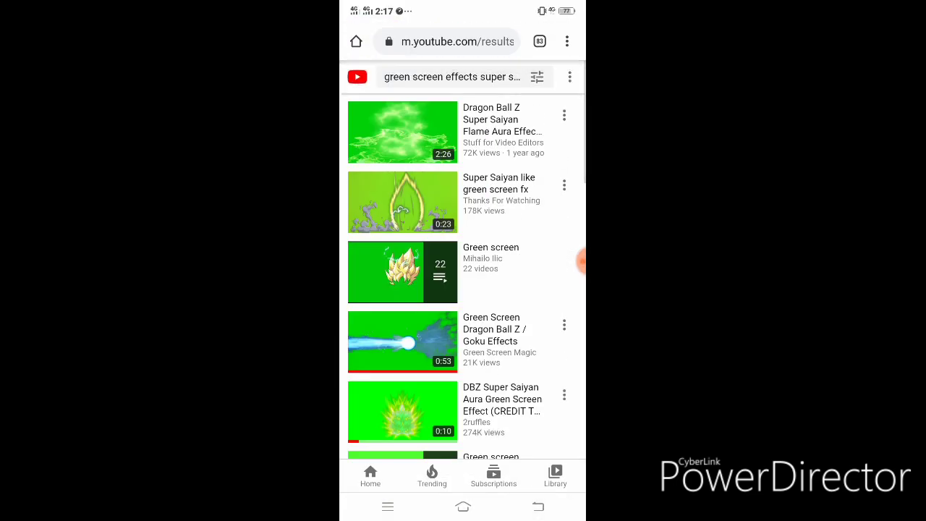
Step: Paste the copied link into SaveFrom.net via a 'youtube downloader' search, then go back twice
left_click(457, 41)
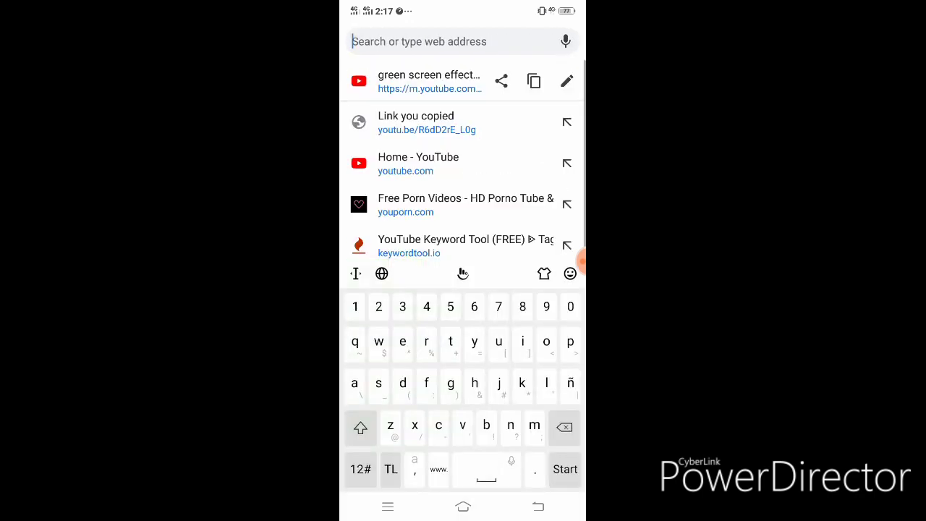
type("y")
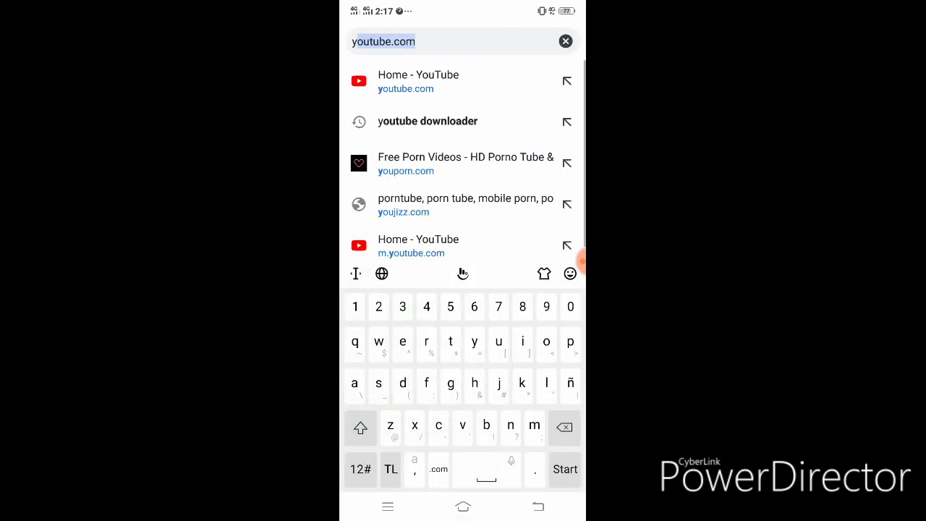
left_click(428, 120)
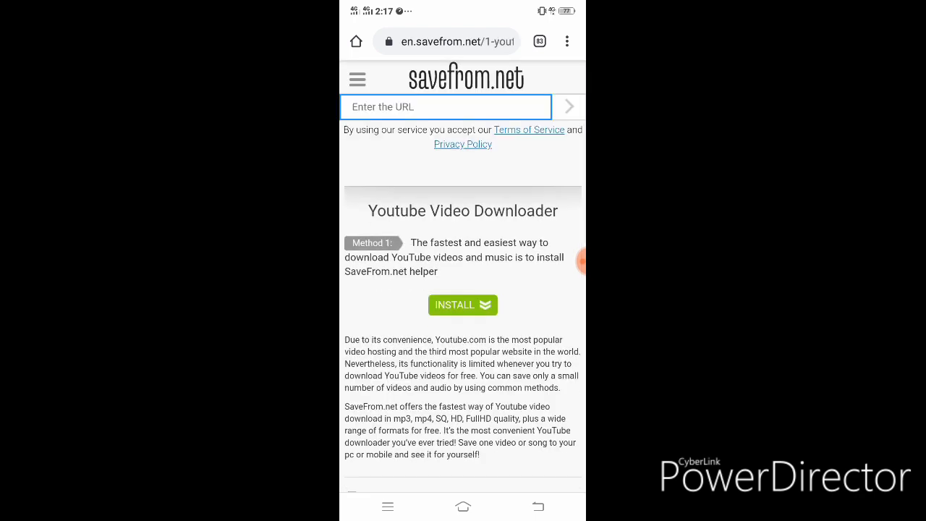
left_click(352, 107)
left_click(357, 83)
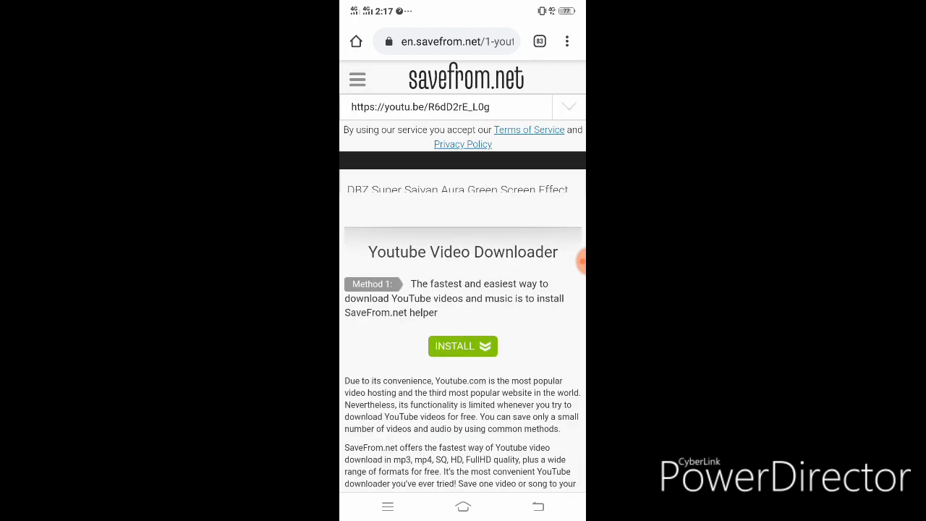
left_click(538, 506)
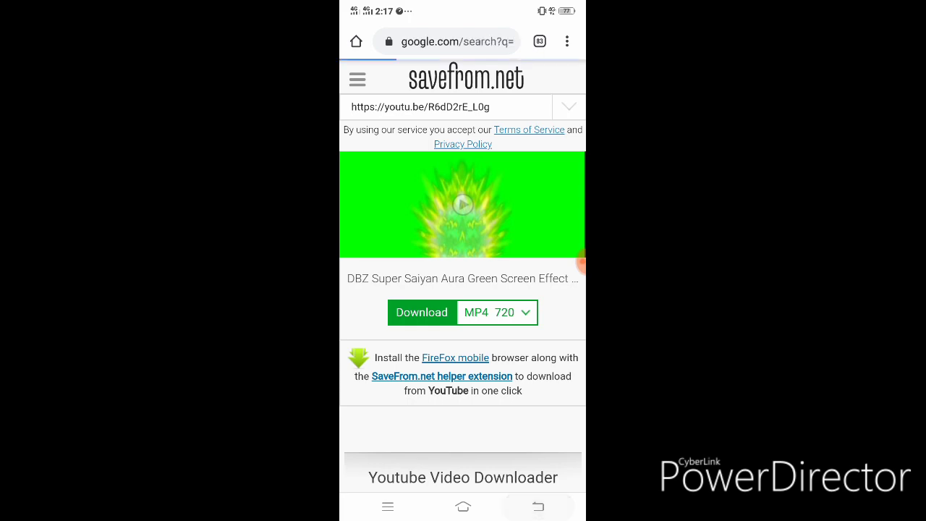
left_click(538, 507)
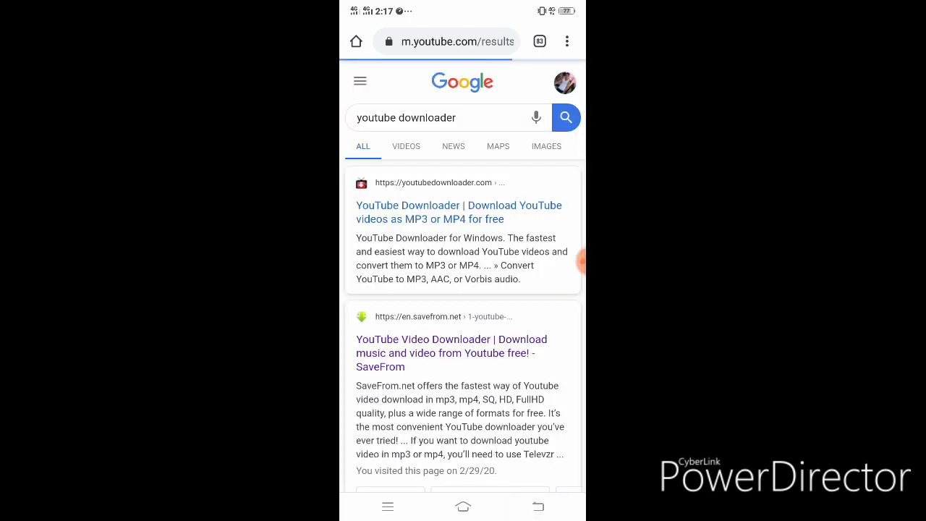
Step: Return to the home screen and swipe to the next page of apps
left_click(463, 507)
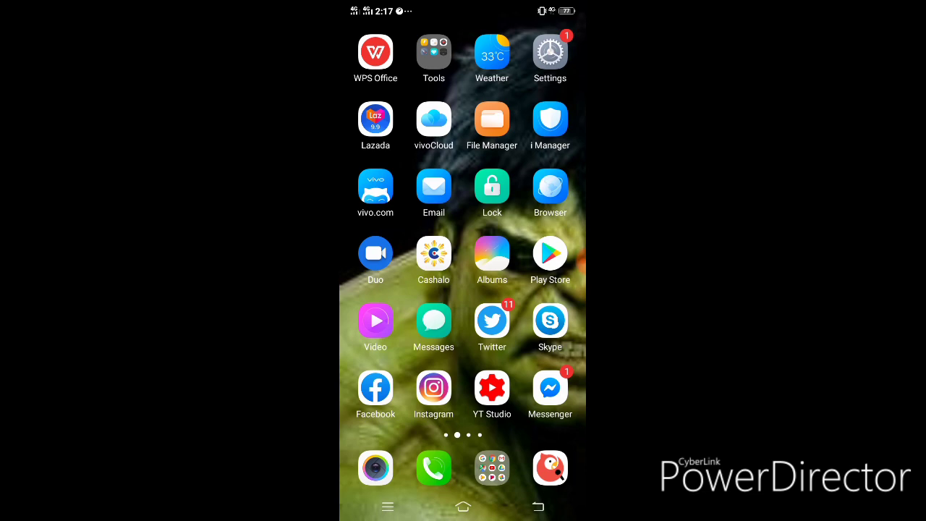
left_click_drag(535, 260, 391, 261)
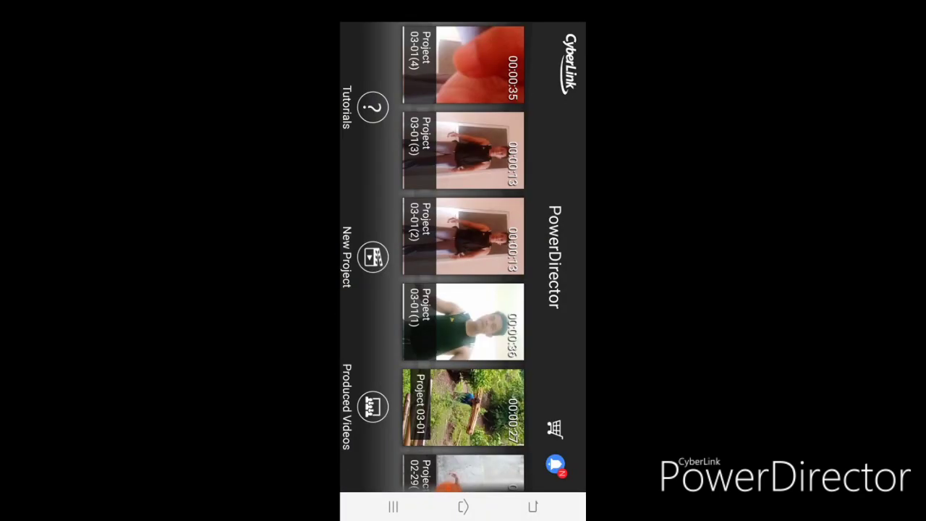
Step: Create a new 16:9 project and add the first Camera clip, video_20200301_104126.mp4
left_click(373, 257)
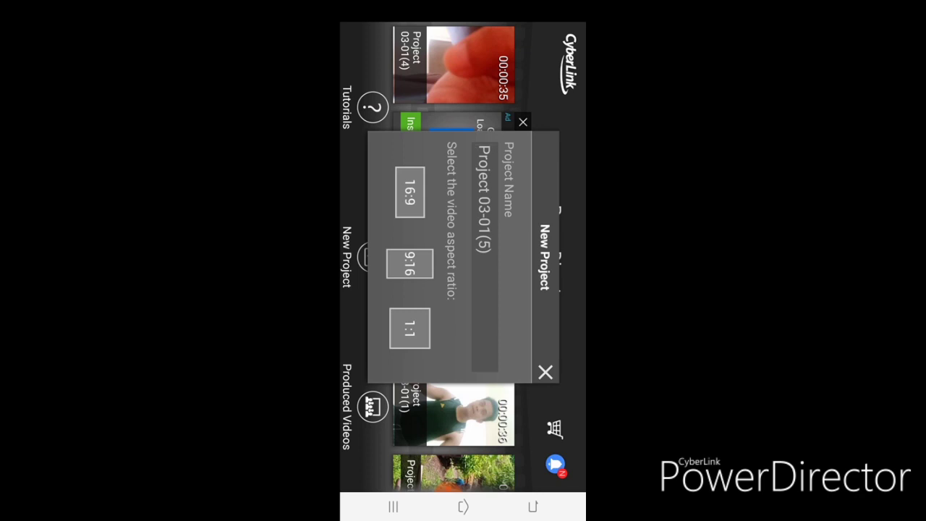
left_click(410, 192)
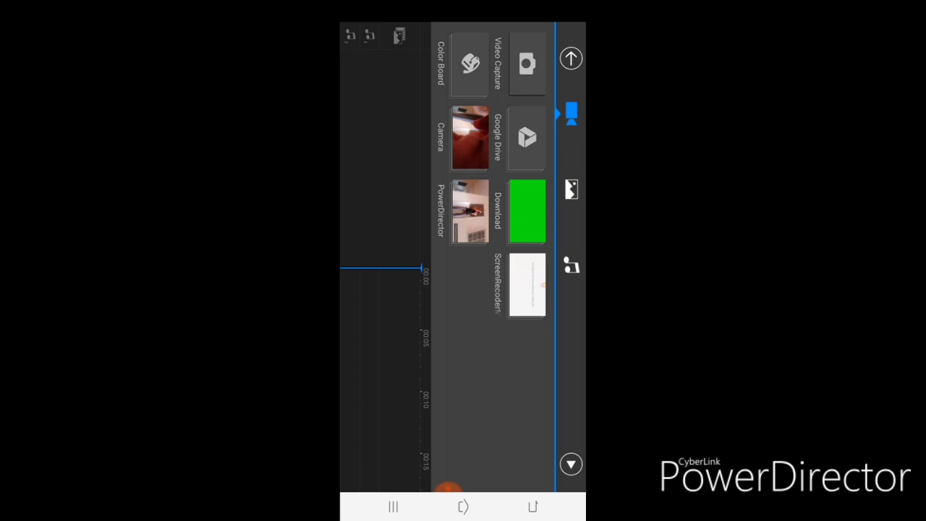
left_click(470, 138)
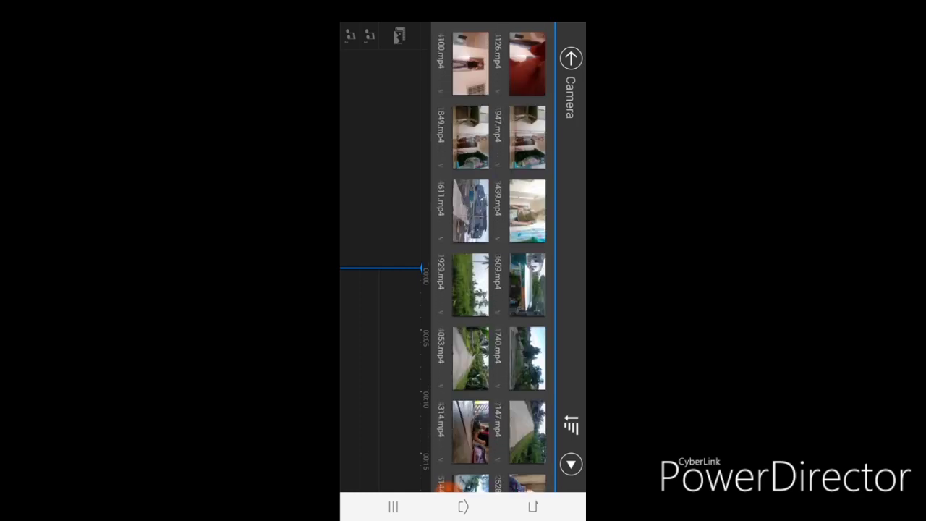
left_click(527, 64)
left_click(528, 64)
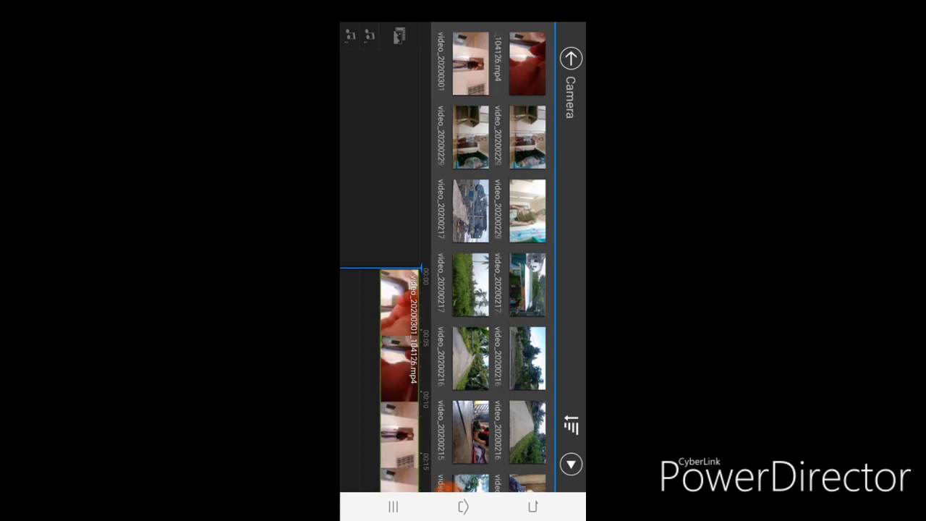
left_click(570, 463)
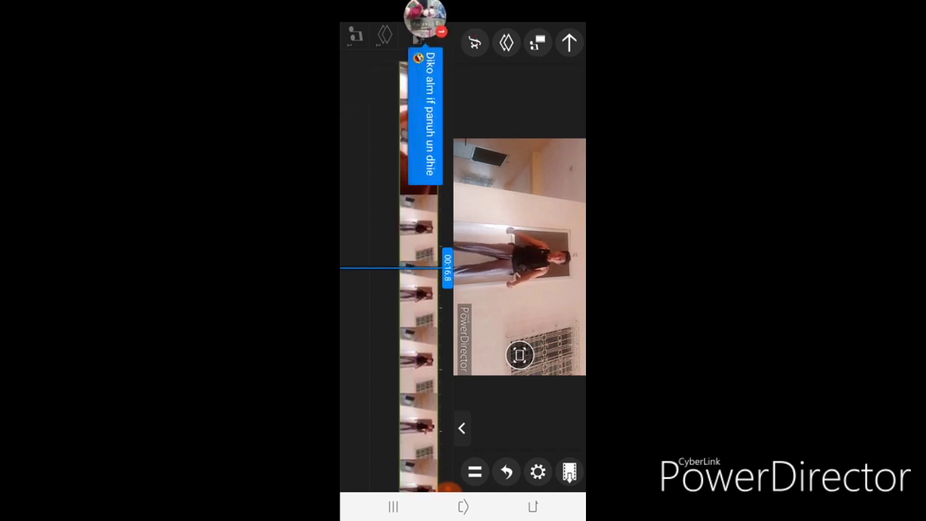
Step: Dismiss the chat bubble, stop the preview, and select the clip with the playhead near four seconds
left_click_drag(425, 15, 349, 246)
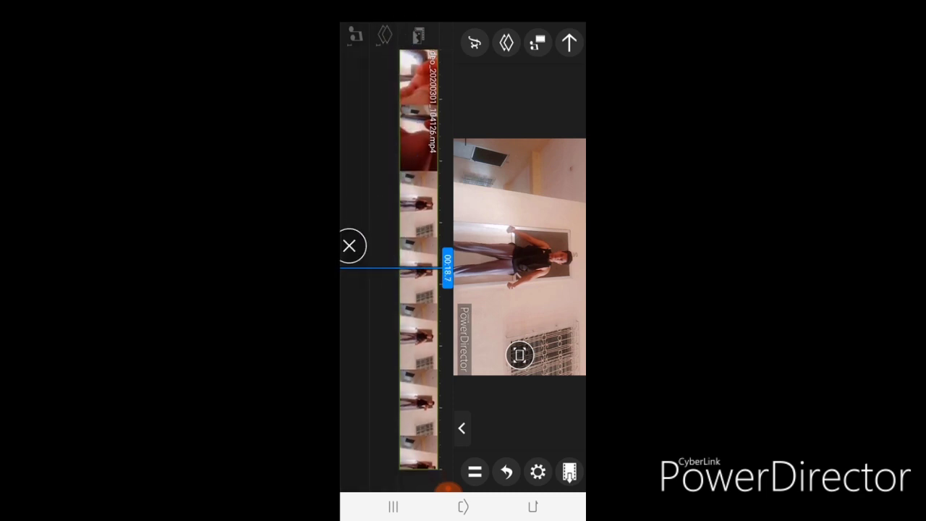
left_click(475, 471)
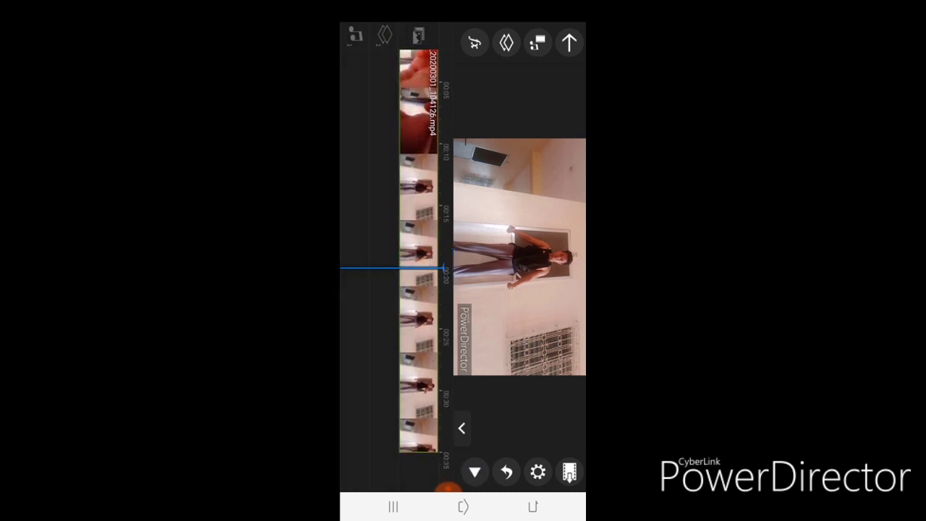
left_click_drag(418, 160, 418, 286)
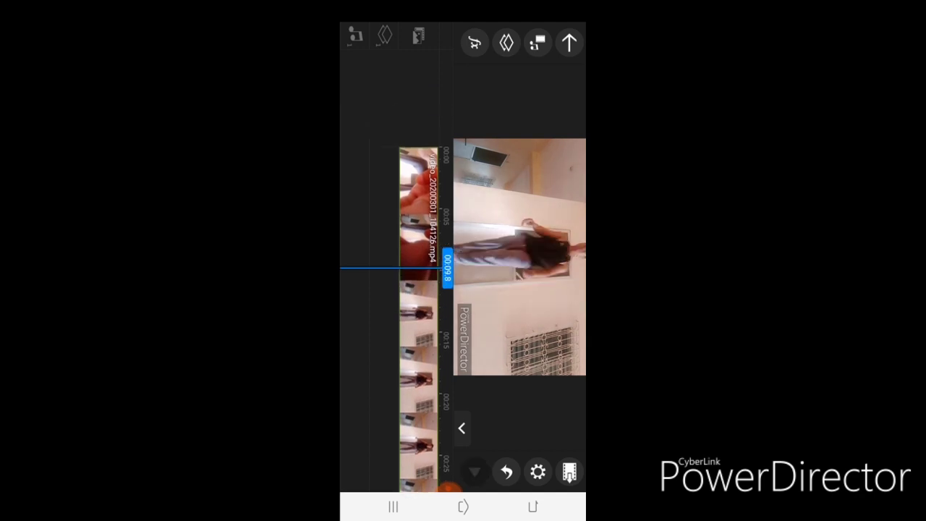
left_click(419, 210)
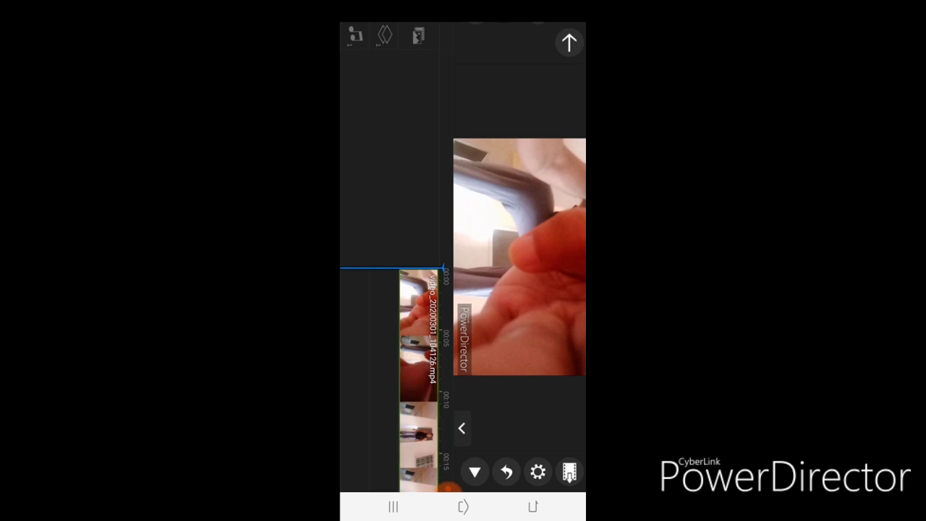
left_click_drag(418, 326, 418, 272)
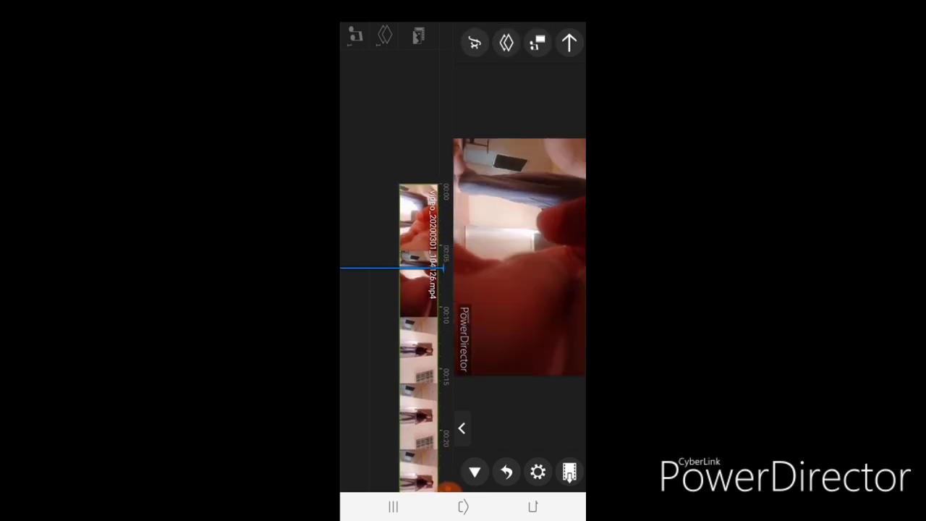
left_click_drag(418, 325, 418, 268)
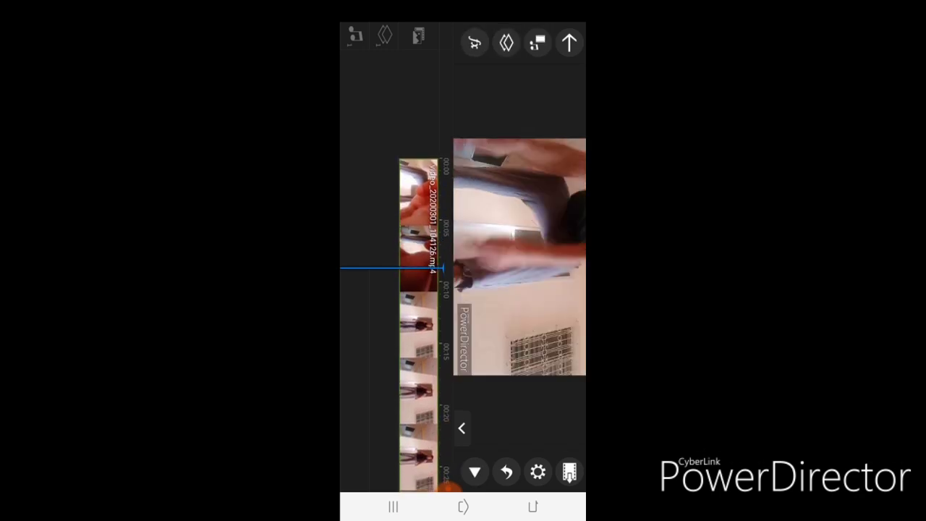
mouse_move(418, 326)
left_mouse_down()
mouse_move(418, 308)
mouse_move(418, 318)
left_mouse_up()
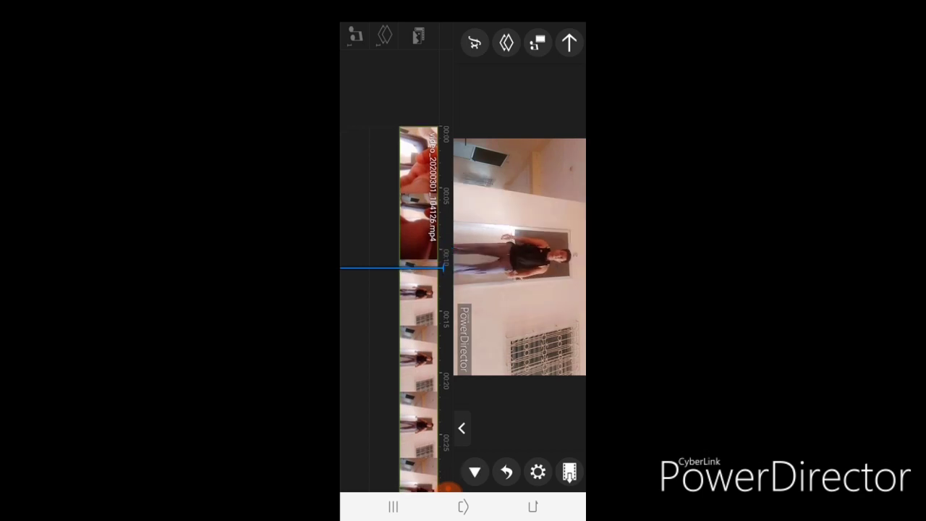
left_click(418, 326)
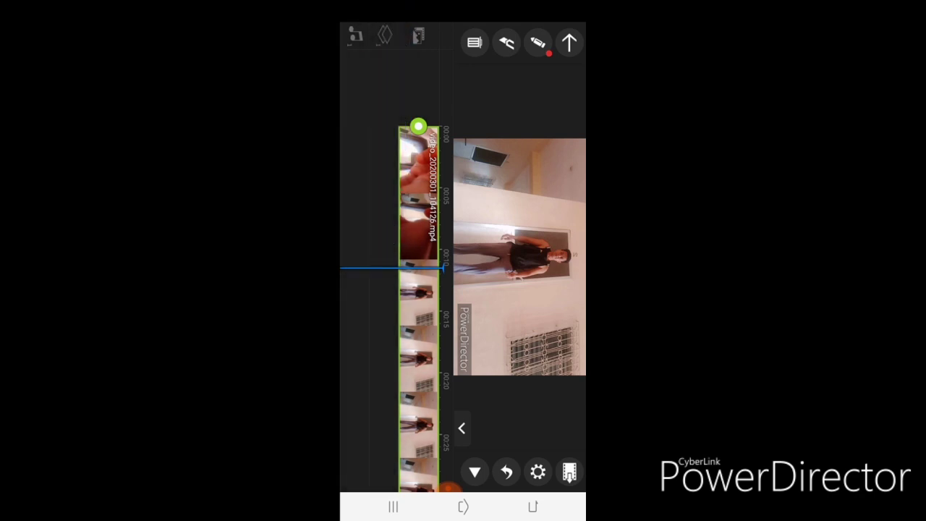
Step: Split the clip at 00:10, delete the first part, and play back the trimmed video
left_click(507, 43)
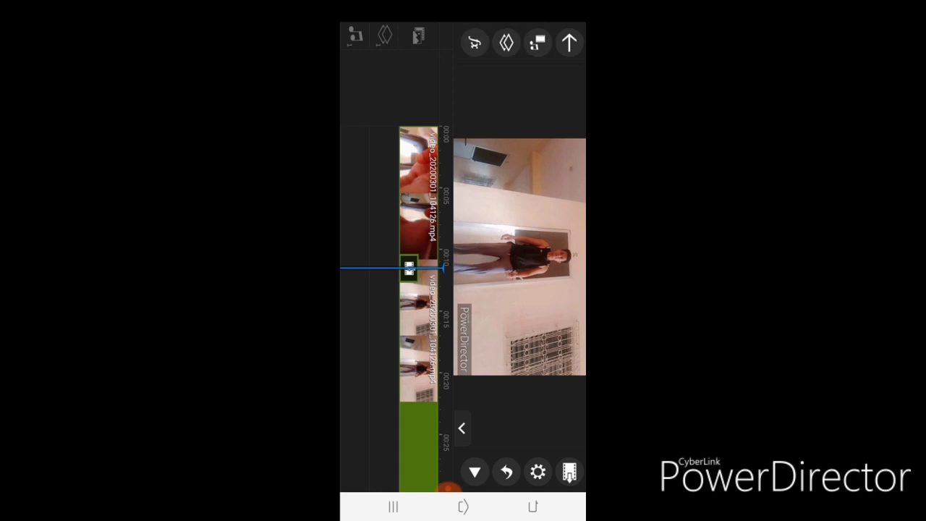
left_click(537, 43)
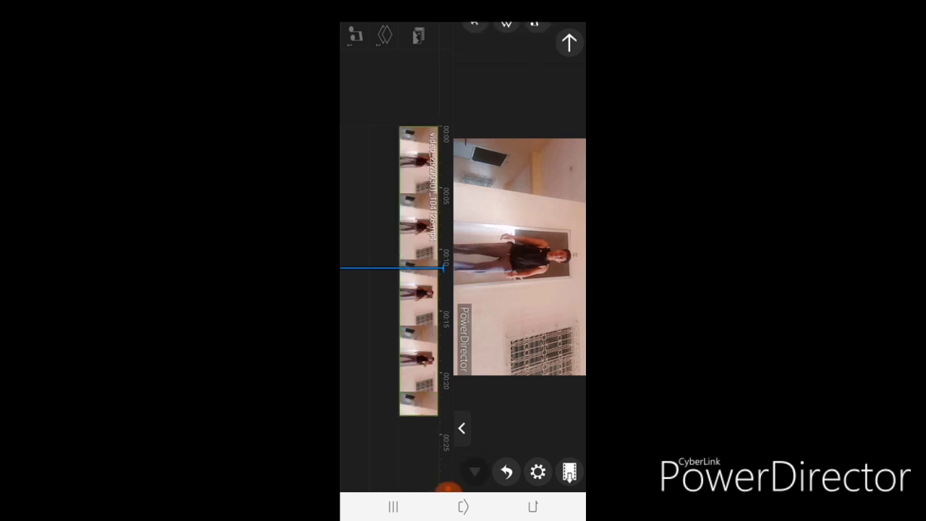
left_click_drag(420, 217, 420, 362)
left_click(475, 471)
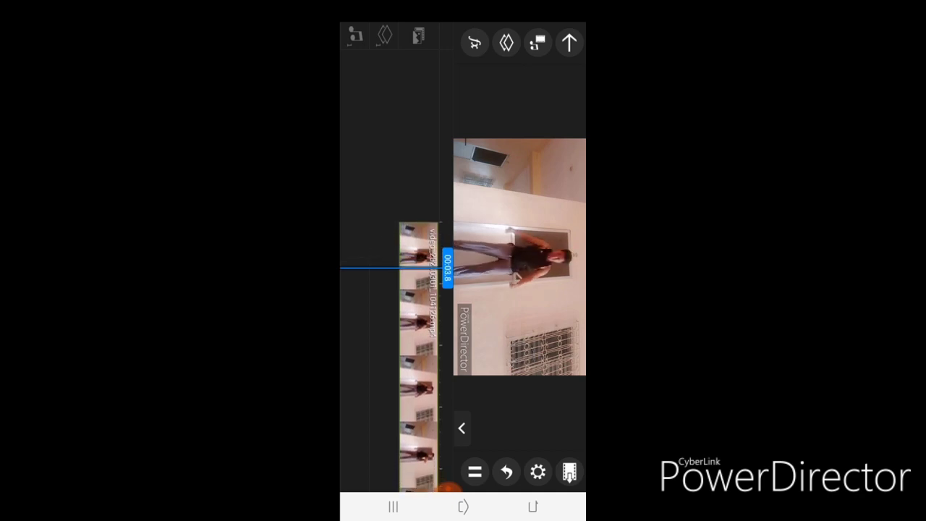
left_click(474, 472)
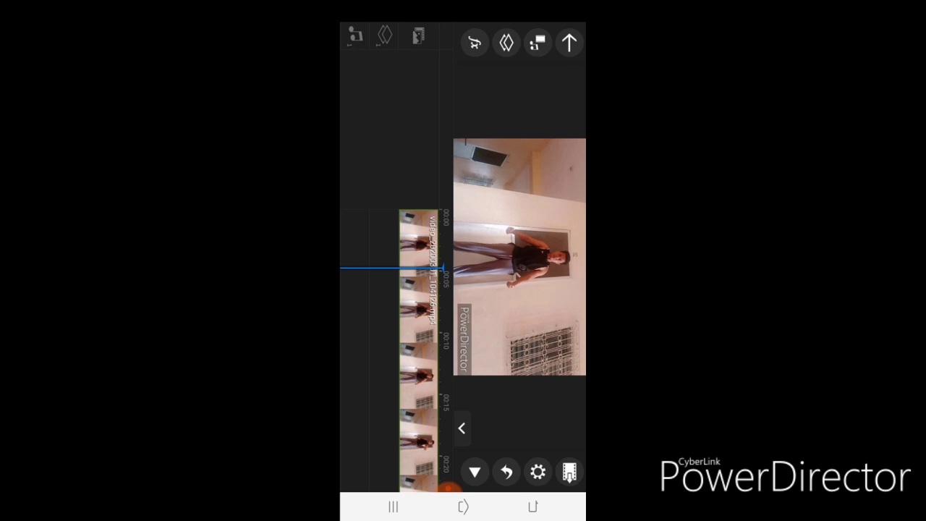
scroll(420, 347, "up", 2)
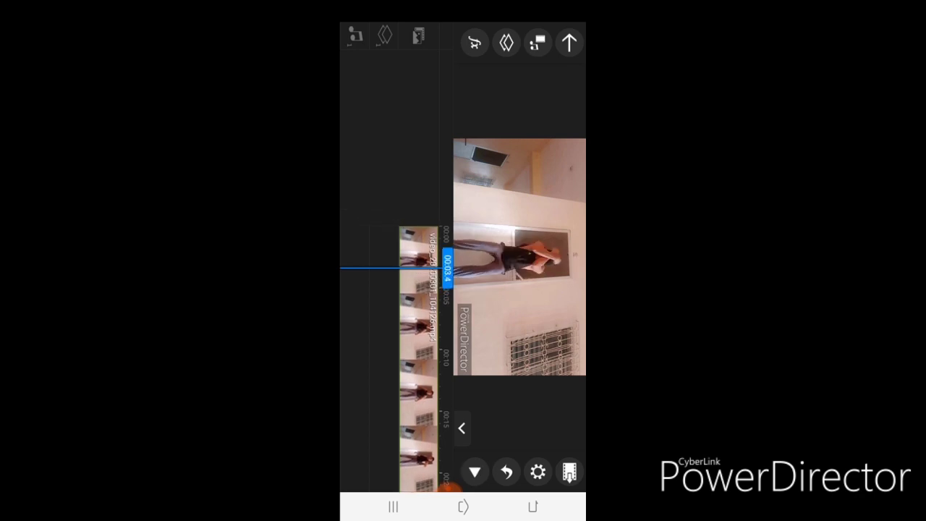
scroll(419, 347, "down", 1)
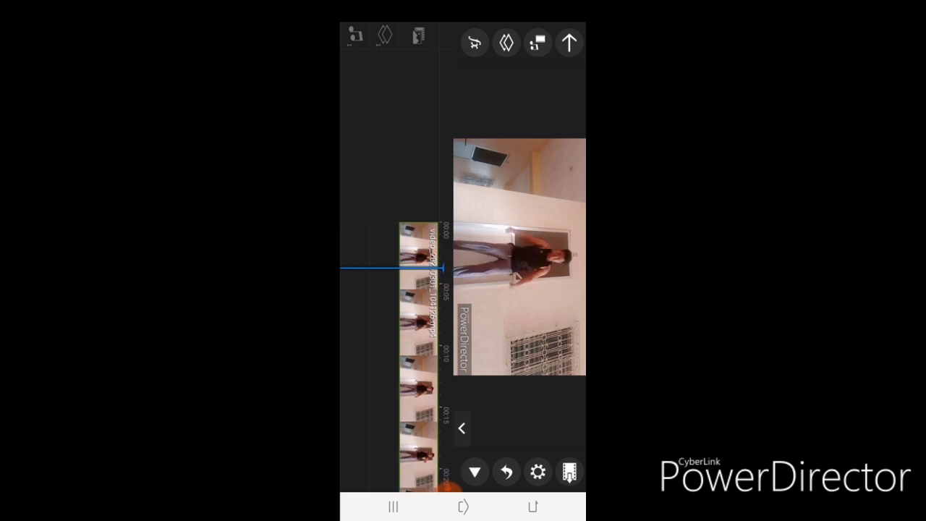
Step: Add the Super Saiyan aura green-screen clip from the Download folder as a video overlay track
left_click(507, 43)
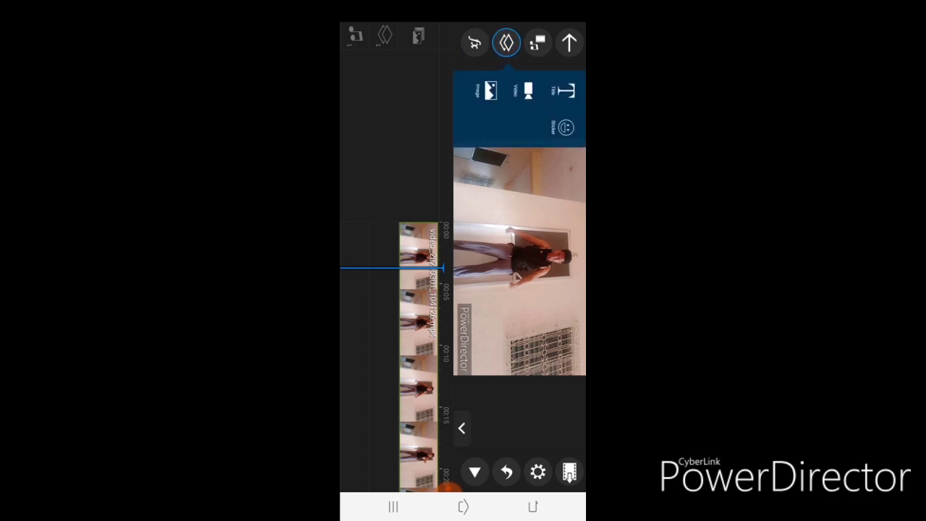
left_click(528, 90)
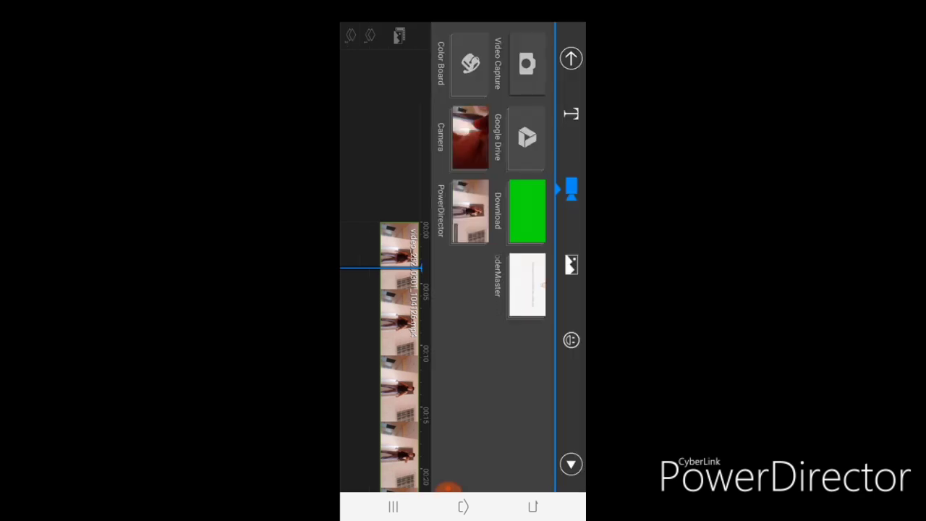
left_click(528, 211)
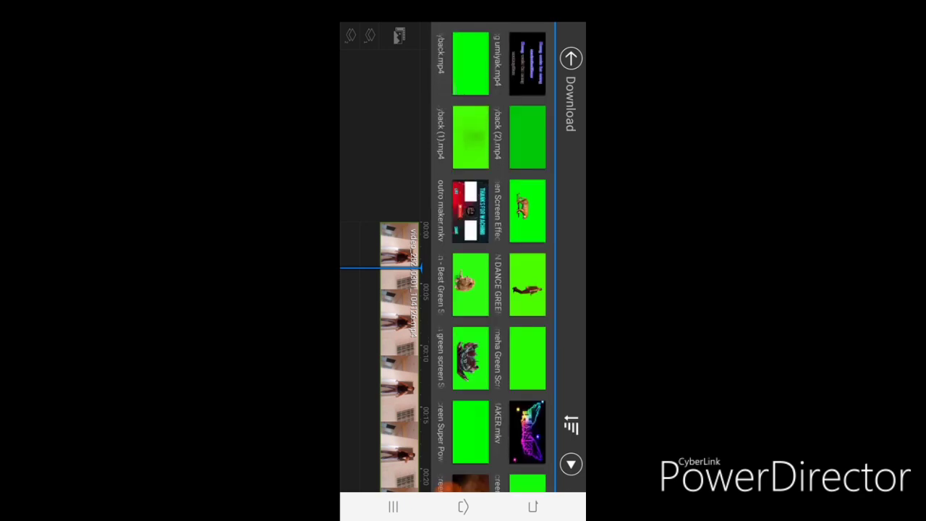
scroll(499, 260, "down", 3)
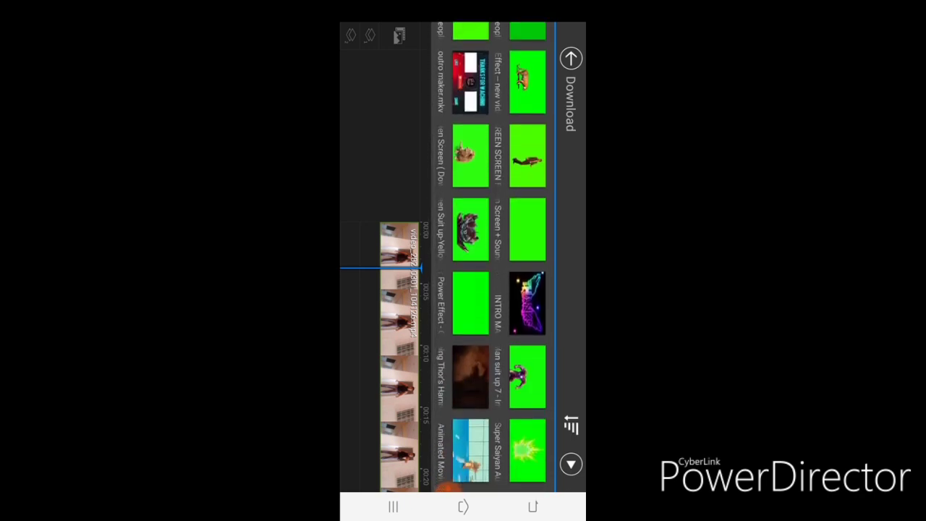
left_click(528, 450)
mouse_move(527, 450)
left_mouse_down()
mouse_move(561, 360)
mouse_move(369, 329)
left_mouse_up()
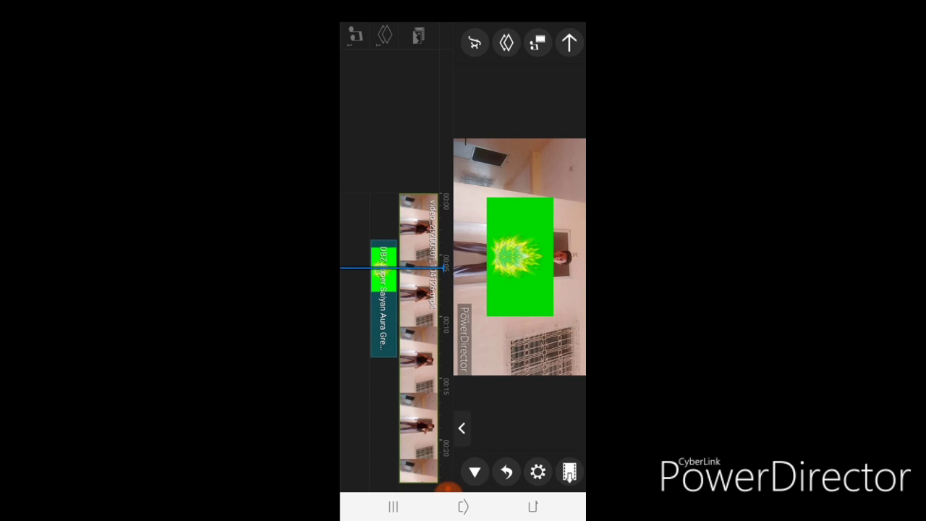
Step: Scale the aura overlay up to fill the whole frame, then reselect it for editing
left_click(384, 297)
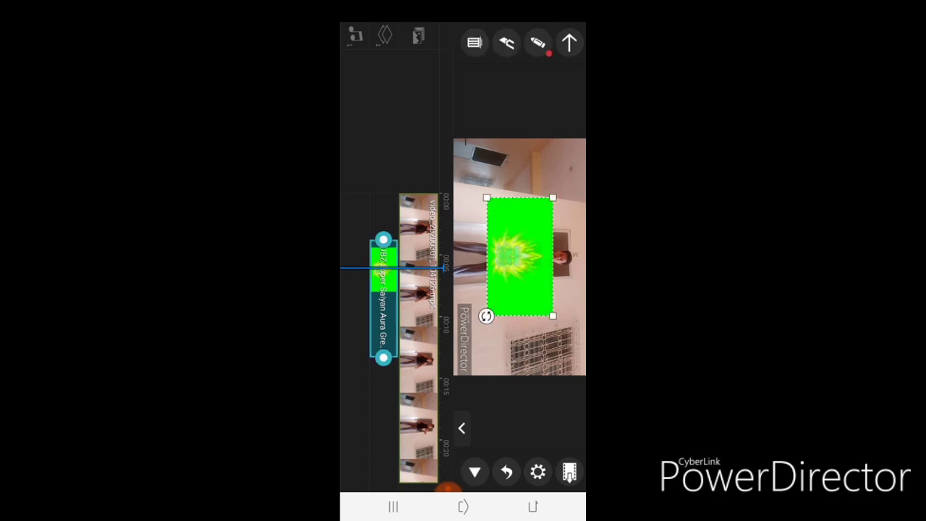
left_click_drag(553, 316, 584, 375)
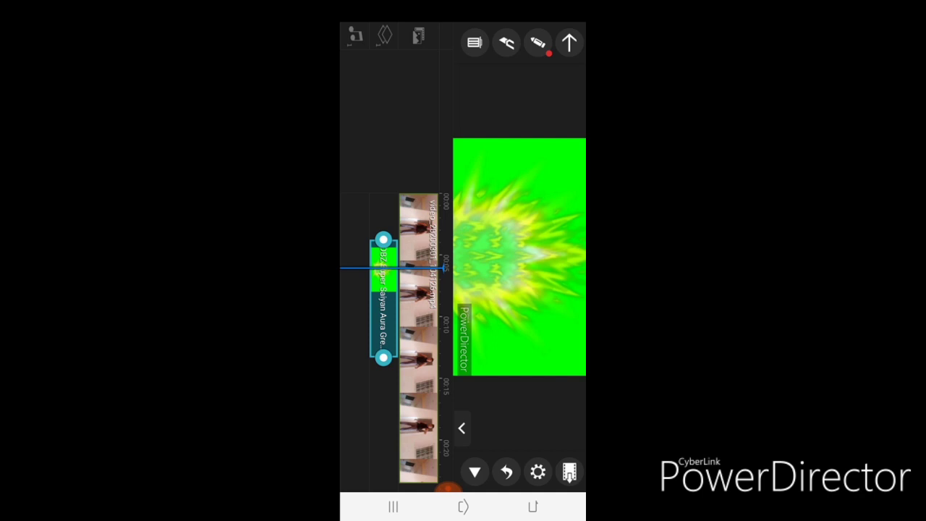
left_click(355, 405)
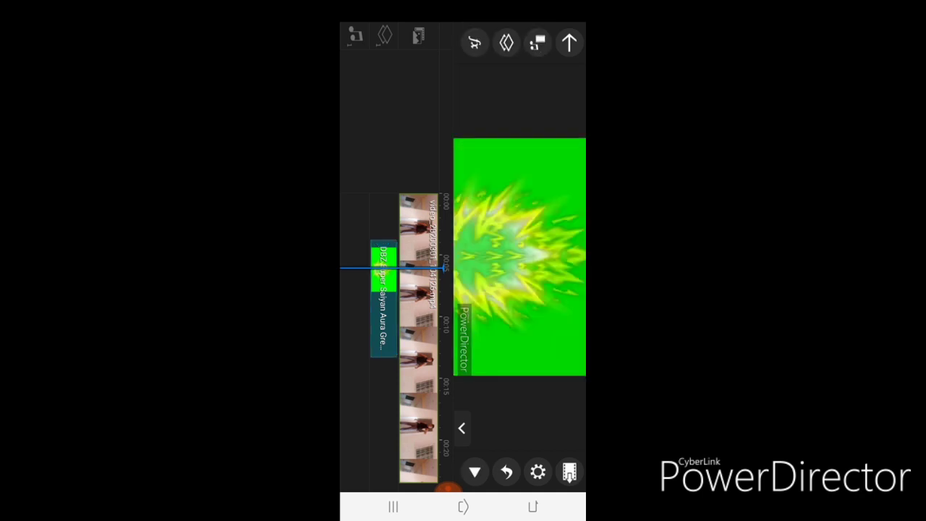
left_click(384, 304)
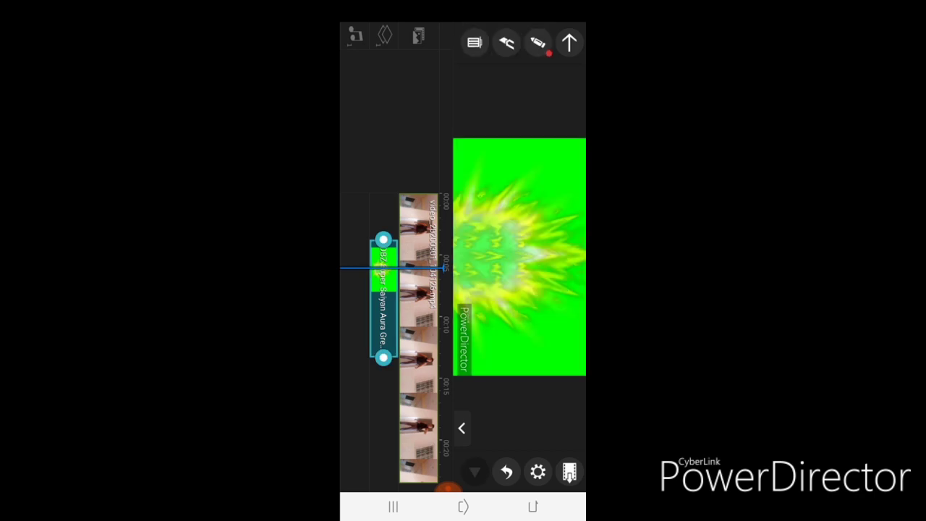
left_click(537, 43)
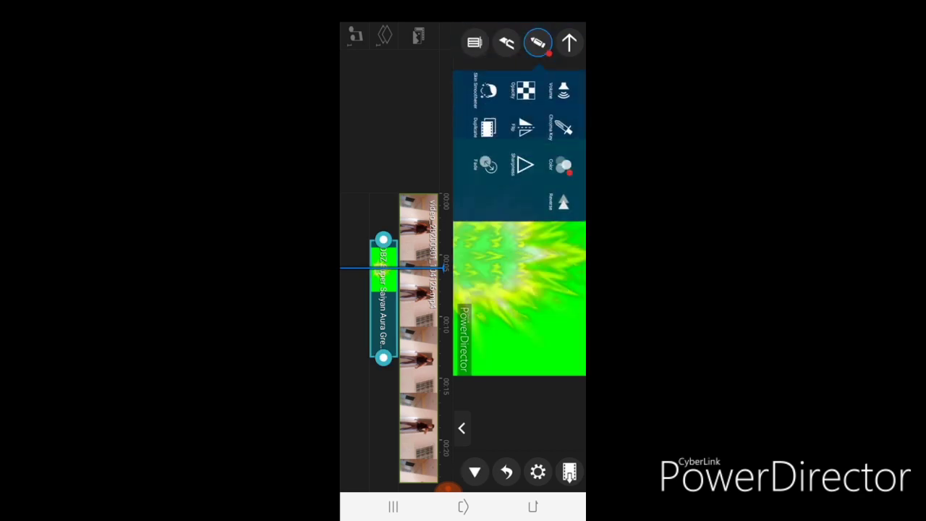
Step: Chroma-key the aura overlay's green background with Color Range 63 and Denoise 18
left_click(564, 128)
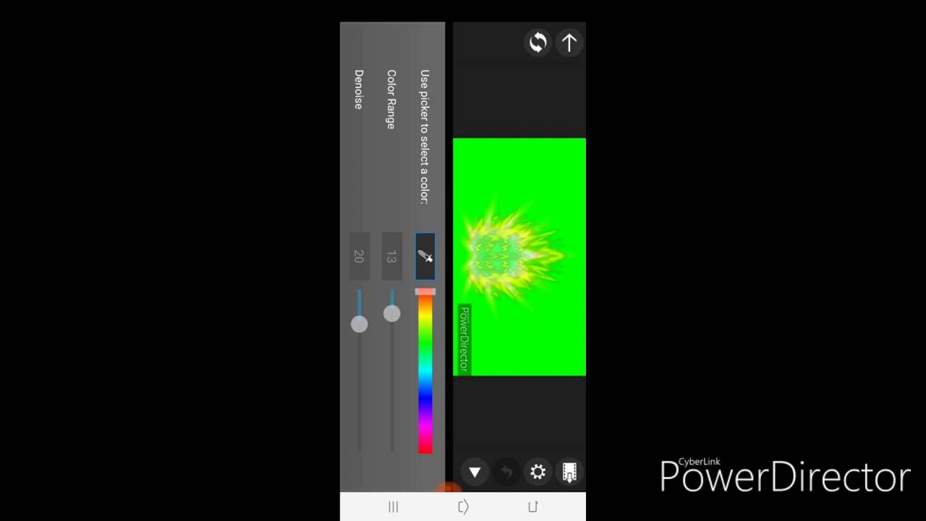
left_click(425, 257)
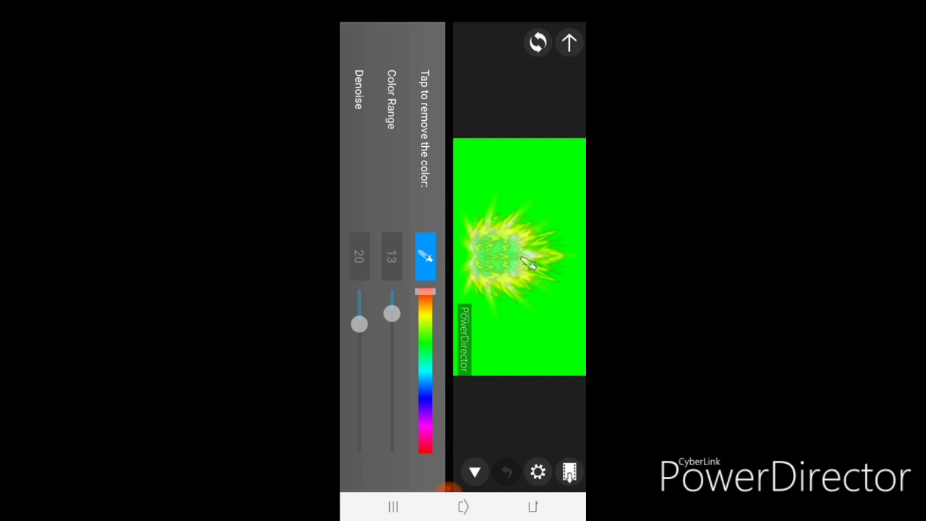
left_click_drag(528, 265, 463, 257)
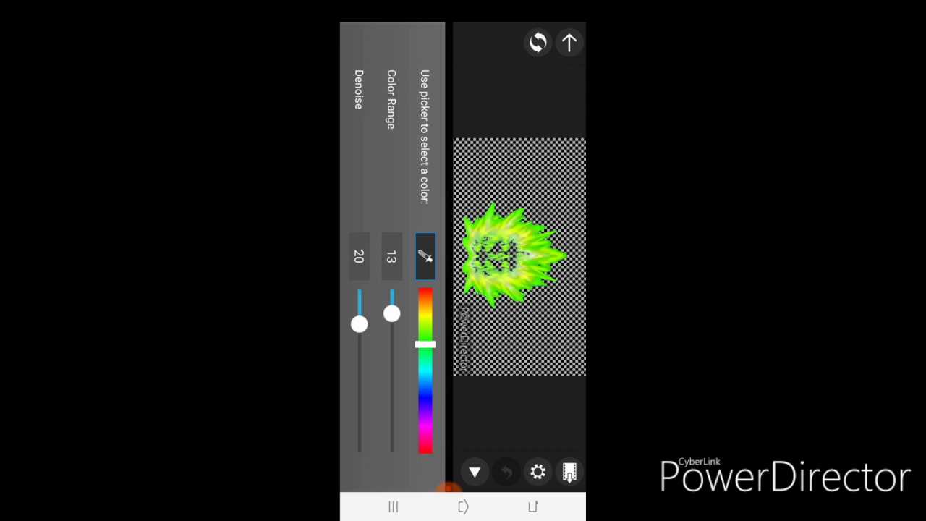
left_click_drag(392, 313, 391, 391)
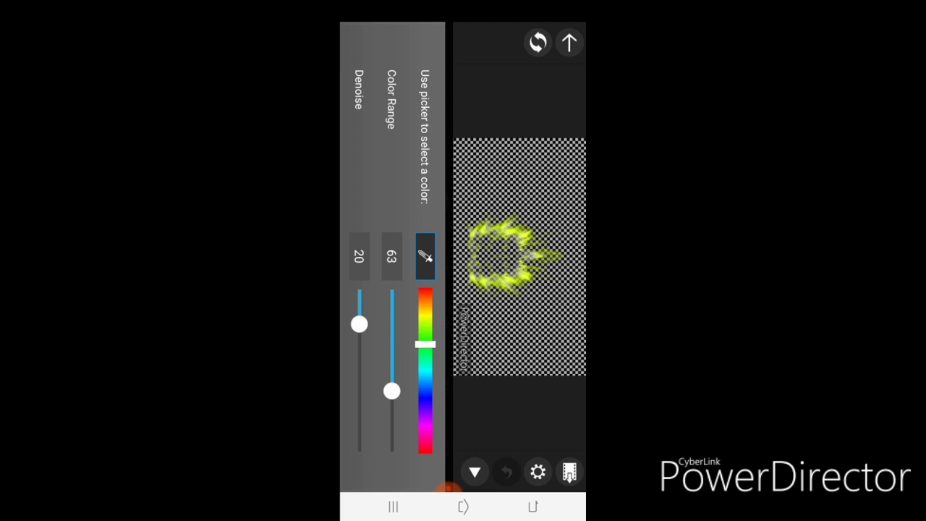
left_click_drag(359, 323, 359, 343)
left_click(475, 472)
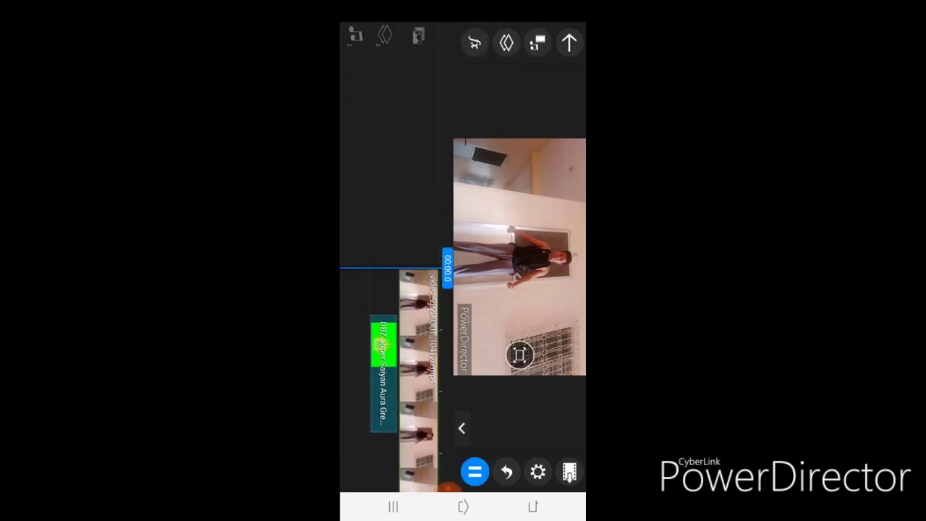
Step: Play the preview to check the keyed aura around the dancer, then stop
left_click(519, 257)
left_click(520, 257)
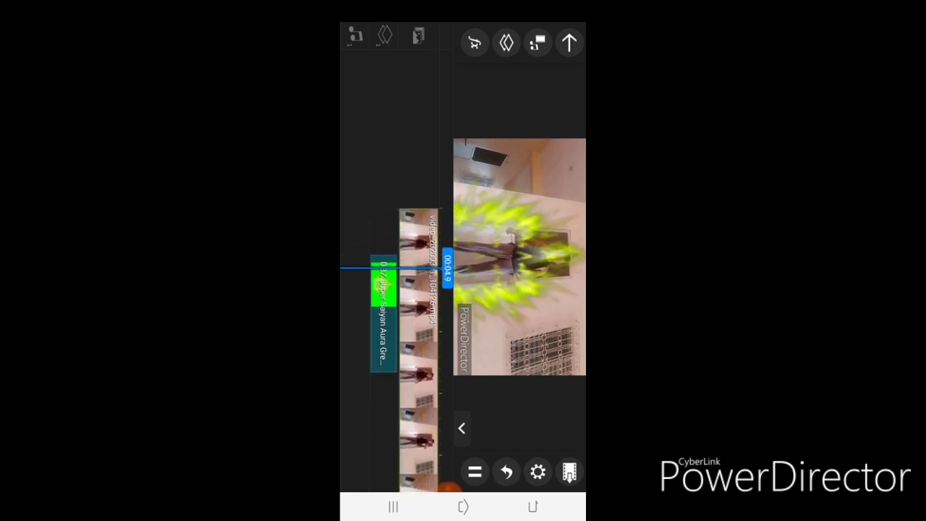
left_click(474, 472)
Step: Select the aura overlay, adjust its position in the frame, then deselect it
left_click(384, 307)
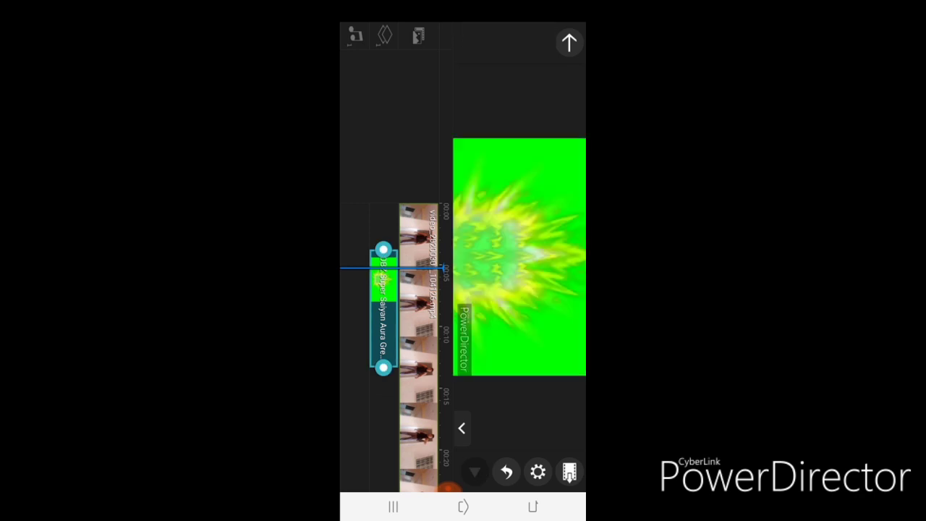
left_click_drag(519, 257, 559, 225)
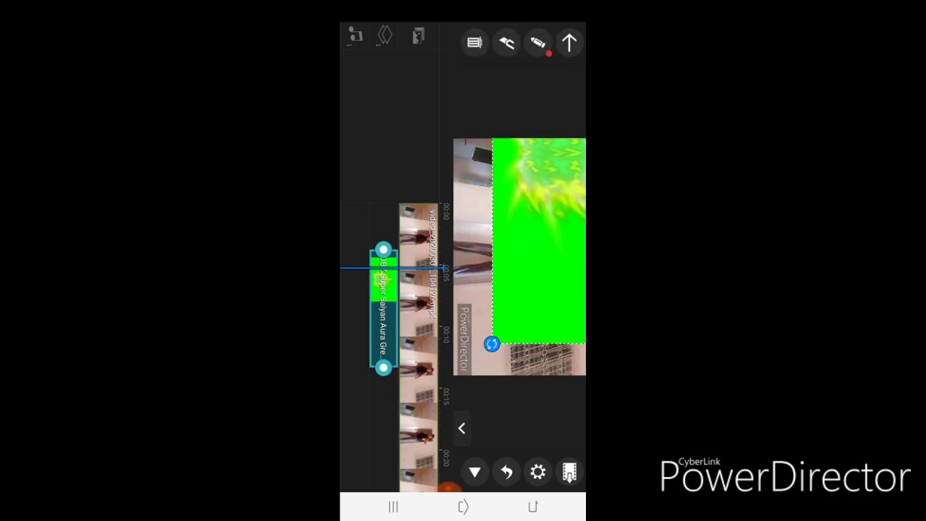
left_click_drag(540, 238, 500, 271)
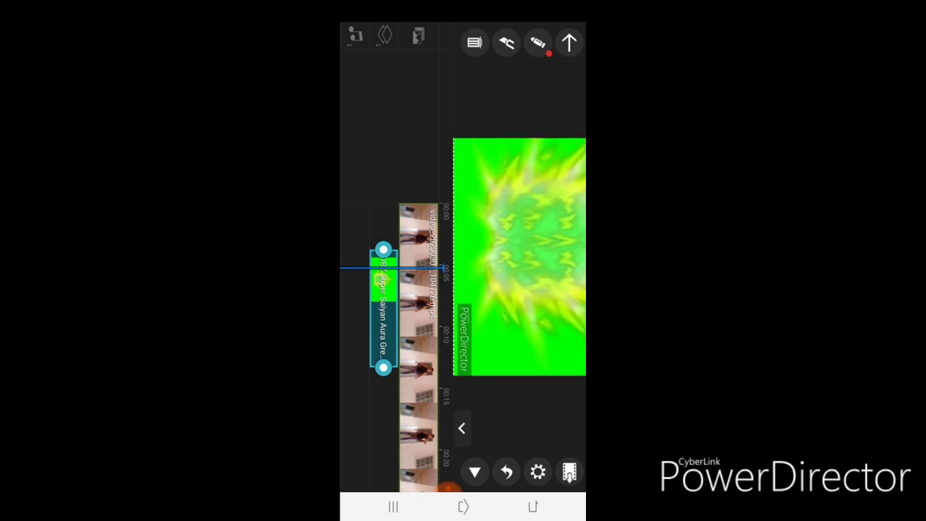
mouse_move(519, 257)
left_mouse_down()
mouse_move(550, 257)
mouse_move(490, 256)
left_mouse_up()
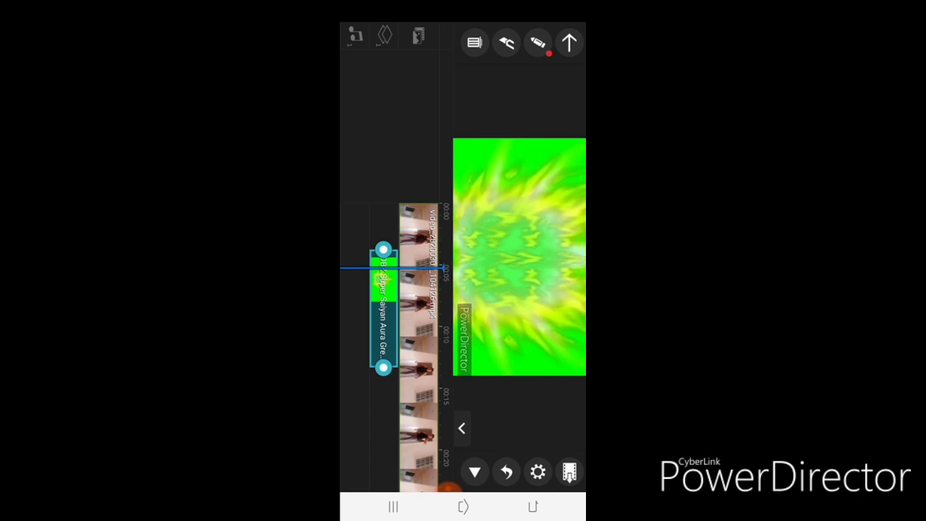
key("Escape")
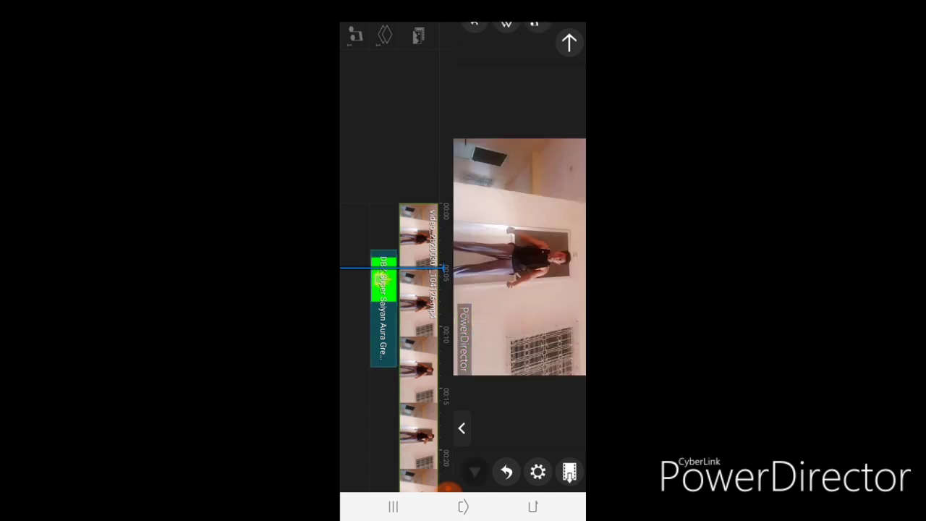
scroll(430, 367, "up", 2)
Step: Preview the aura effect, scrub to about 00:12 and select the dance clip
left_click(474, 471)
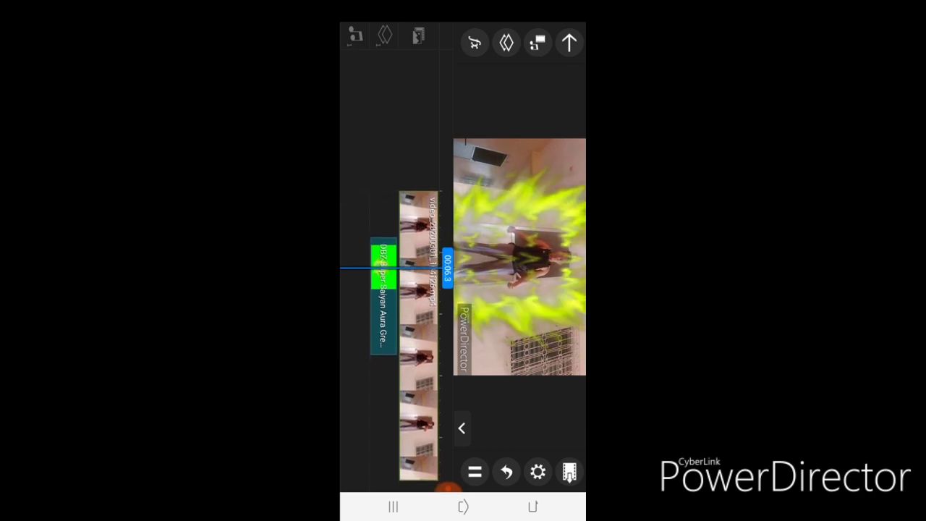
left_click(474, 472)
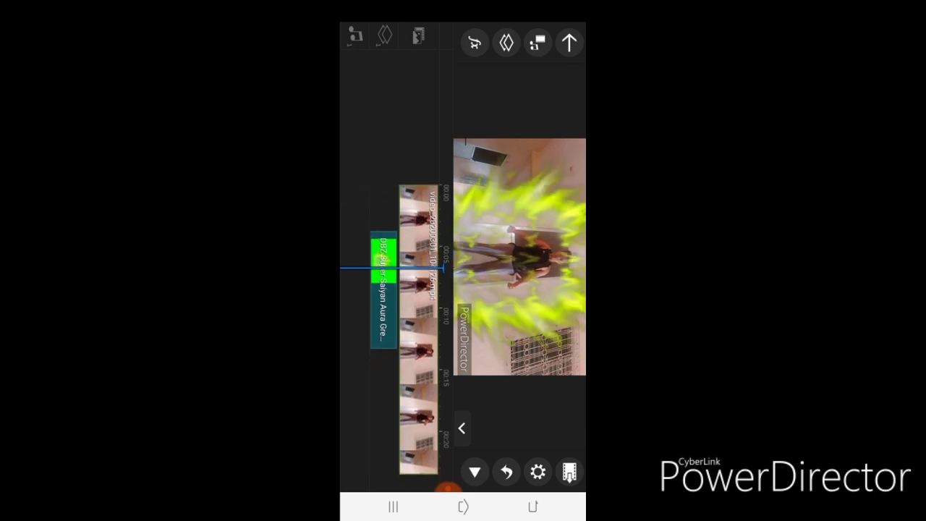
scroll(418, 326, "down", 5)
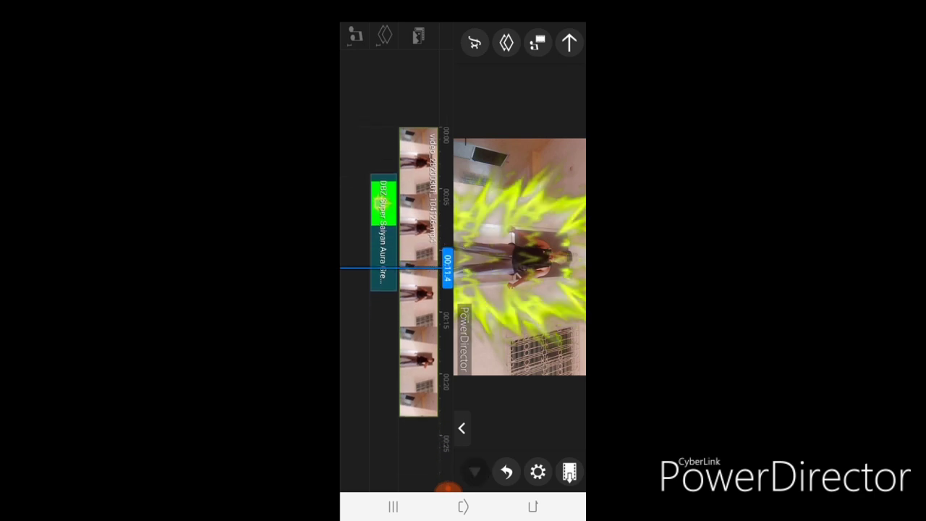
scroll(419, 326, "down", 1)
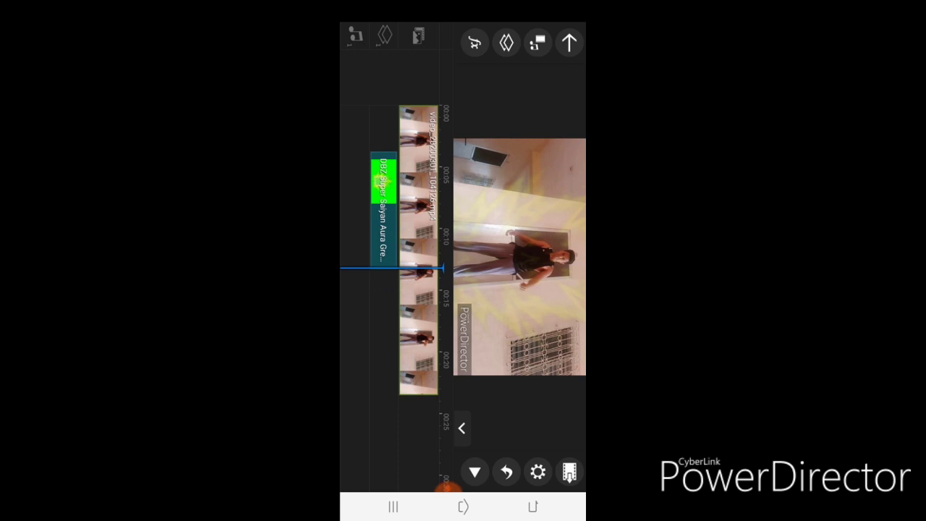
left_click(418, 325)
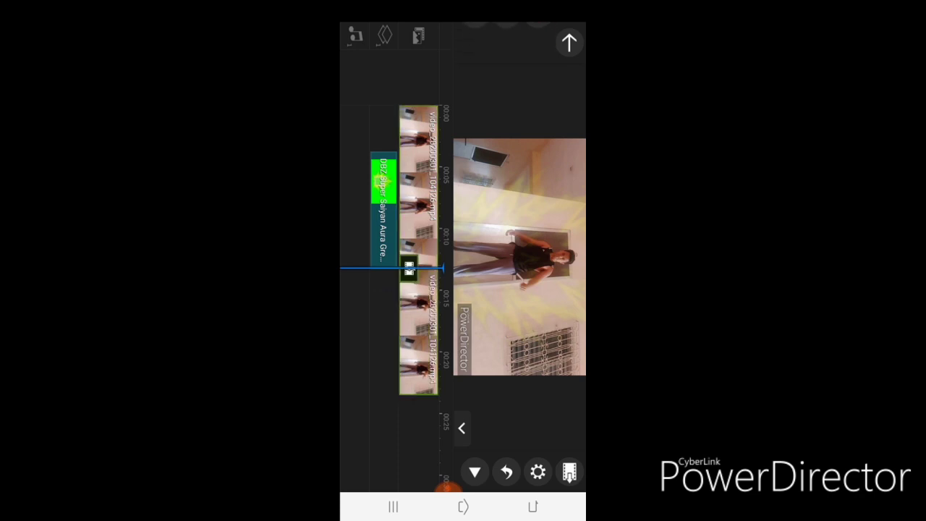
Step: Split the dance clip at about 00:12, delete the part after the split, and replay it
left_click(507, 42)
left_click(538, 40)
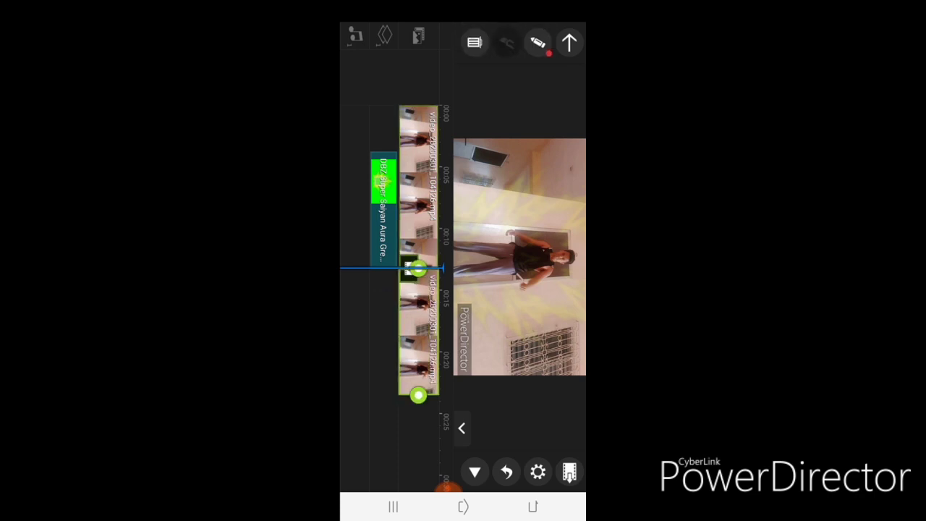
left_click(475, 472)
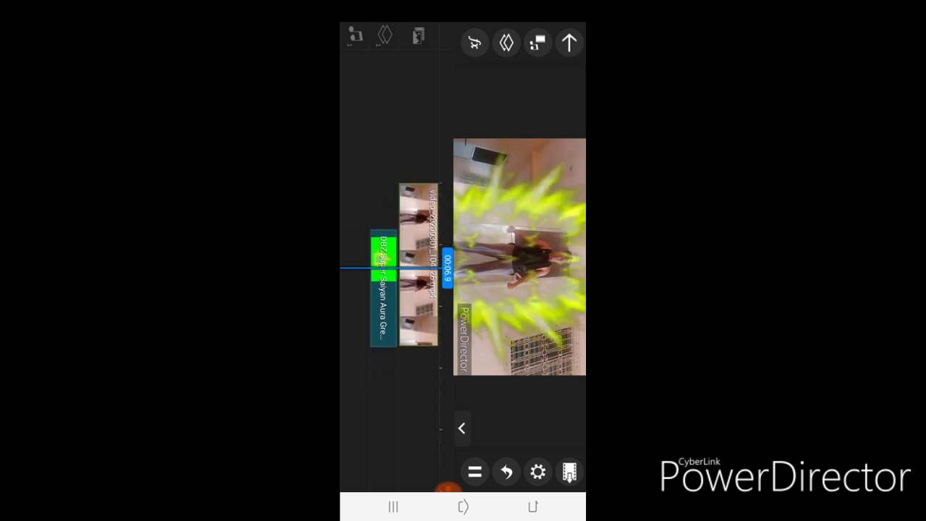
left_click(474, 472)
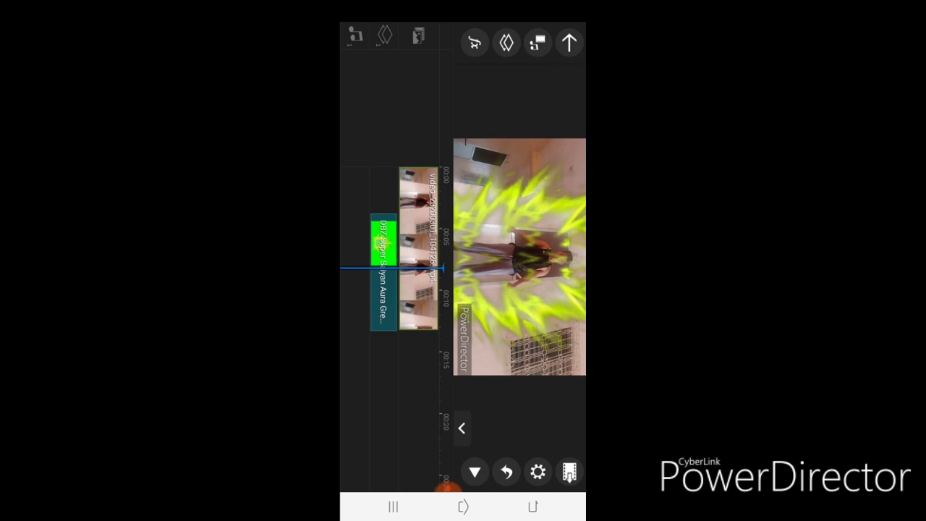
Step: Produce the video to the gallery at HD 720p
left_click(569, 473)
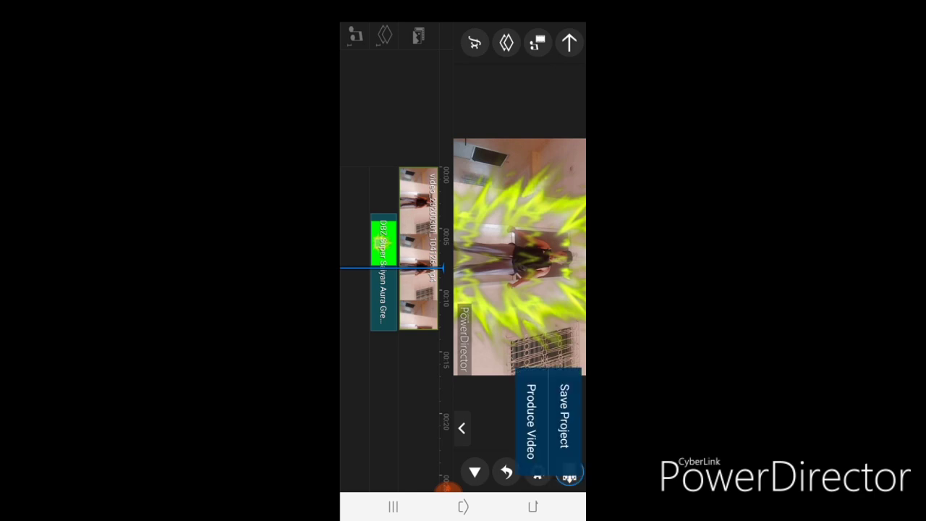
left_click(532, 421)
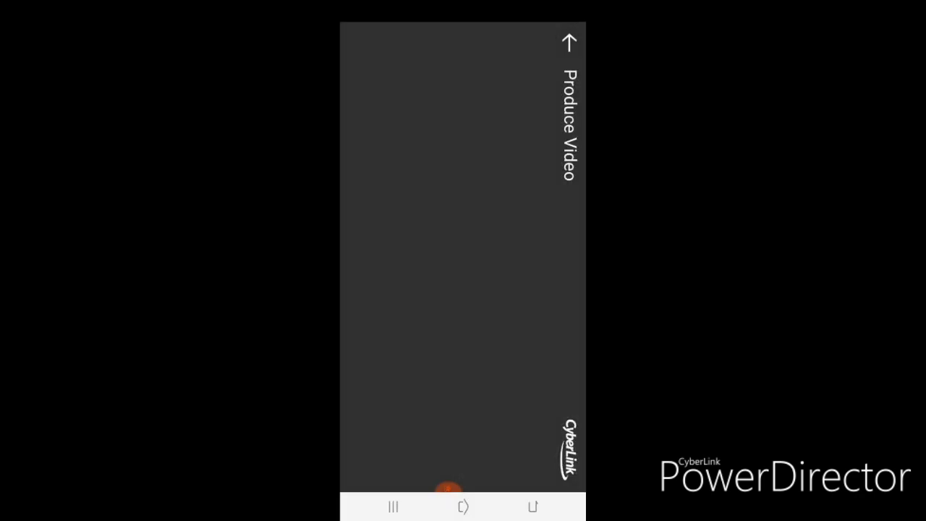
left_click(443, 77)
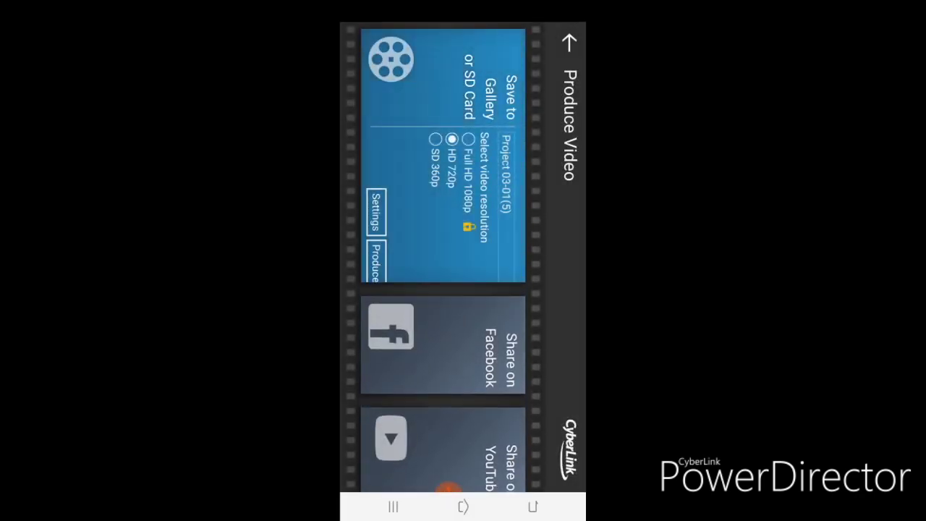
left_click(377, 264)
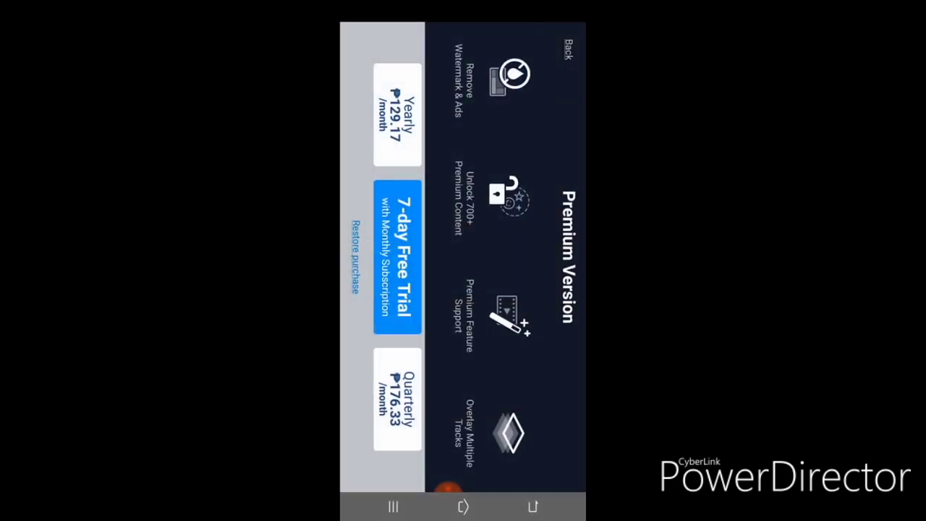
Step: Skip the Premium Version offer and confirm the finished render of Project_03-01(5)_HD 720p.mp4
left_click(568, 49)
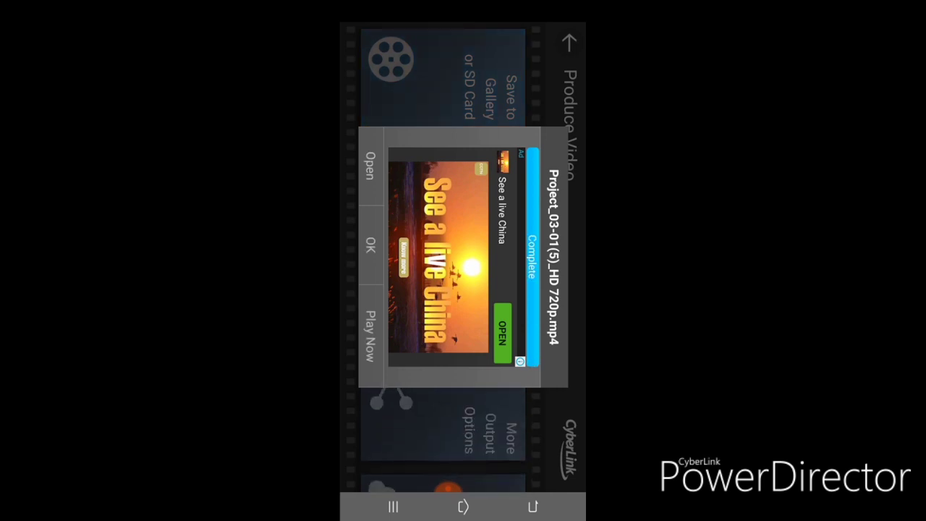
left_click(370, 246)
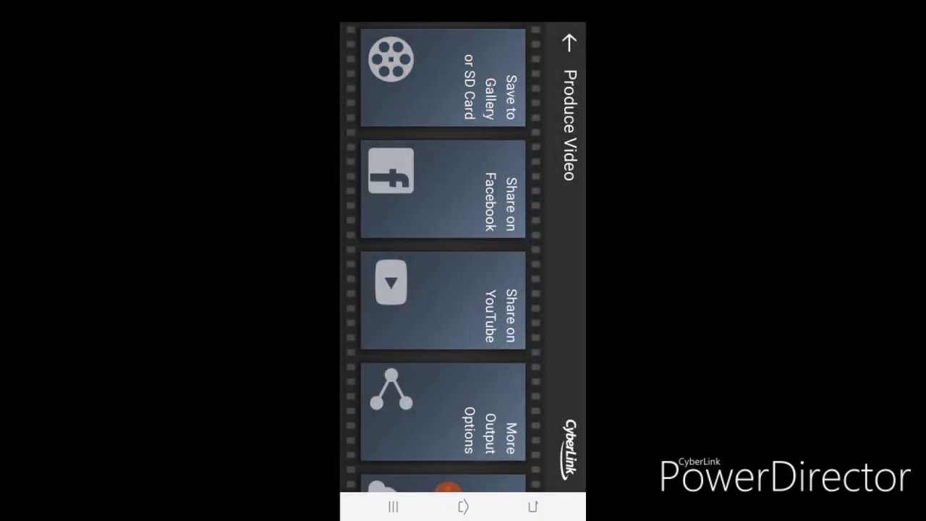
Step: Back out of the produce screen and editor to the project list
left_click(532, 507)
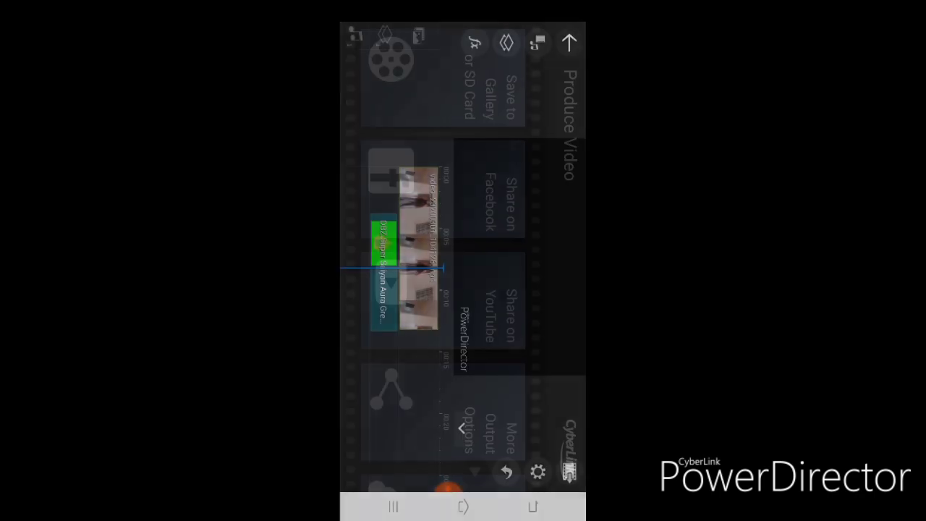
left_click(533, 507)
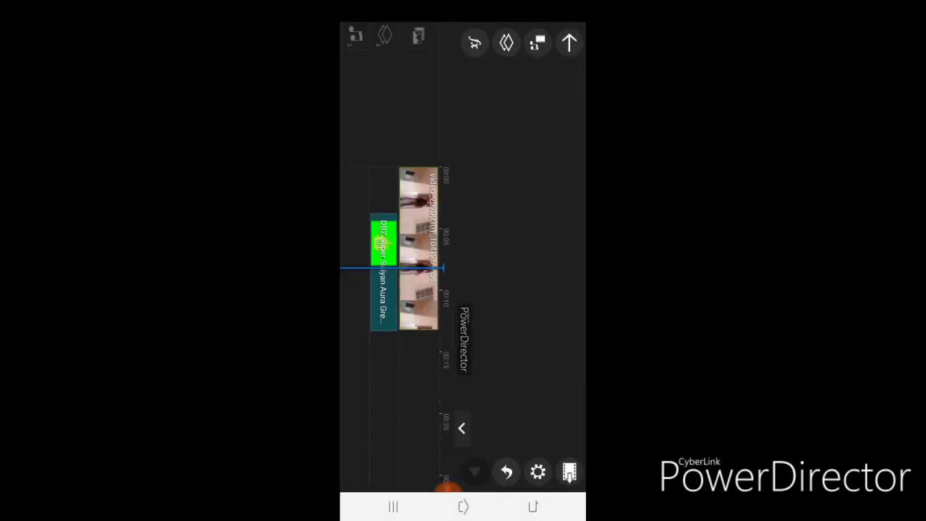
left_click(533, 507)
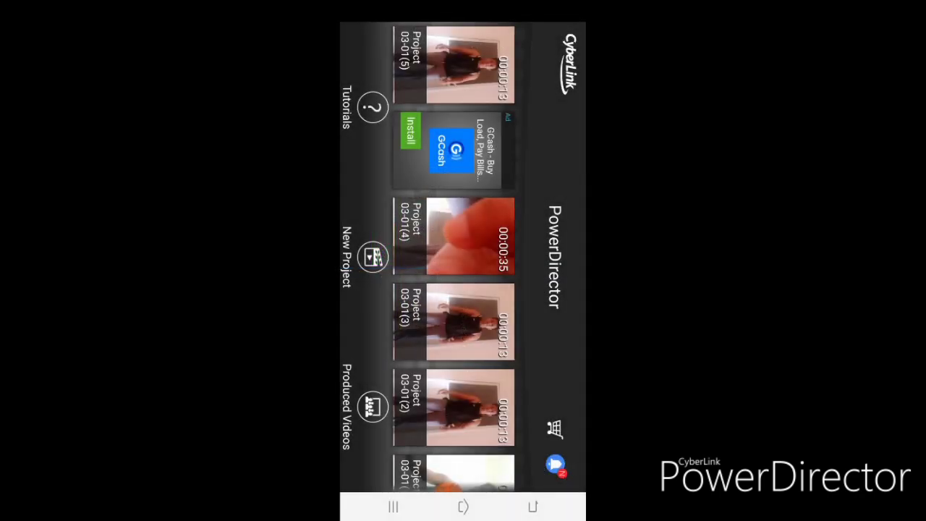
Step: Create a new project holding the rendered aura video from the PowerDirector folder
left_click(372, 256)
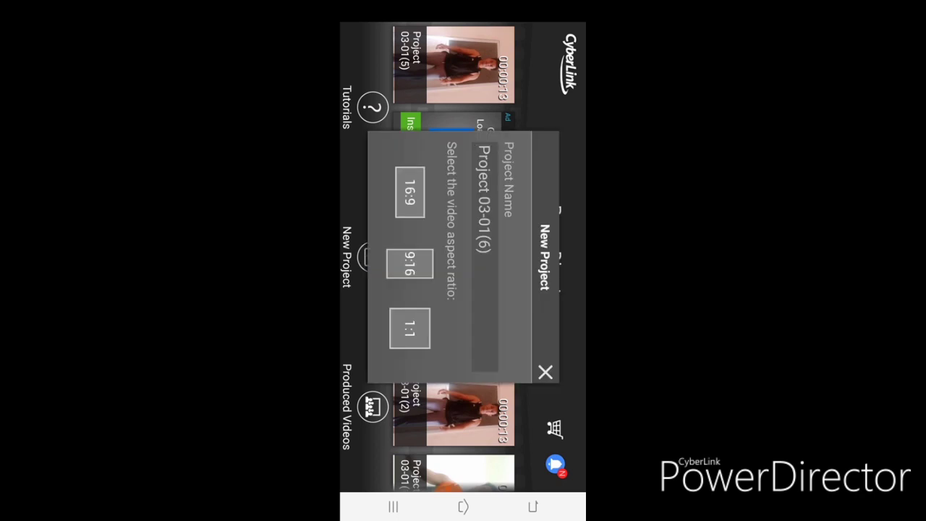
left_click(409, 192)
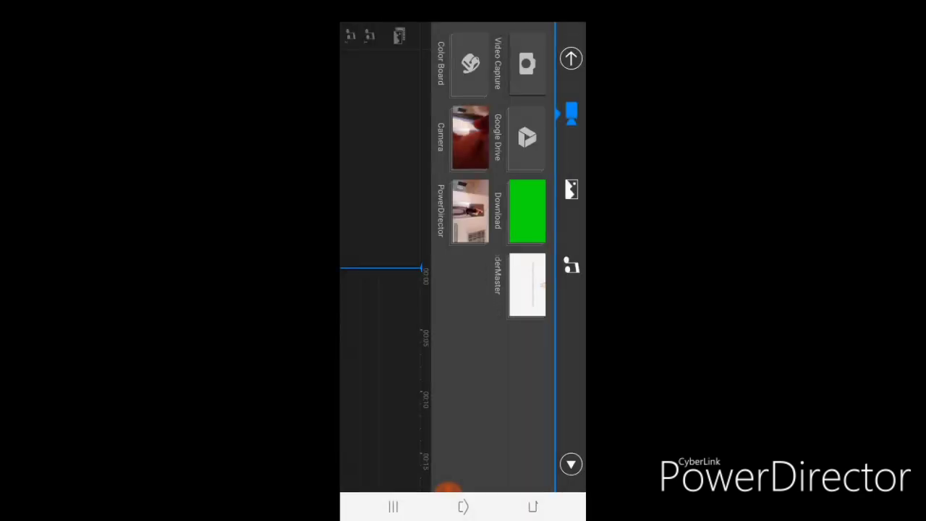
left_click(470, 209)
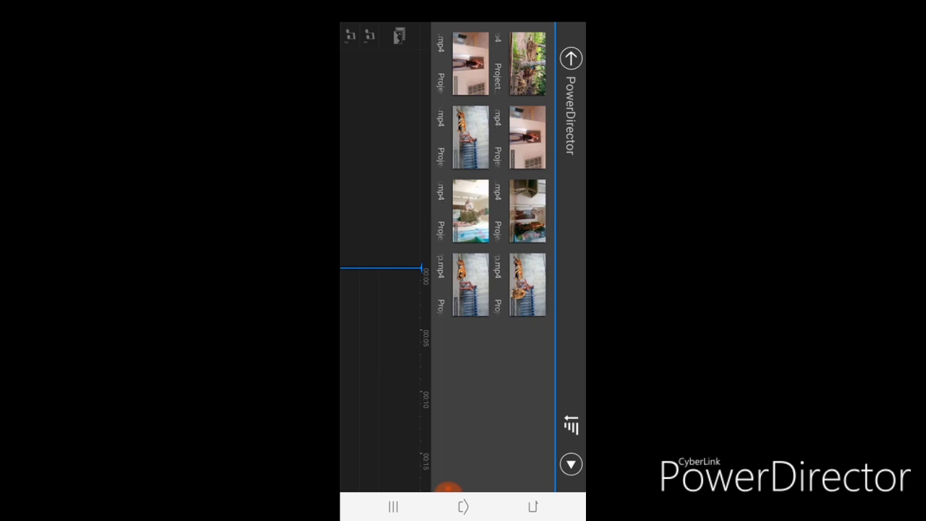
left_click(520, 137)
left_click(528, 137)
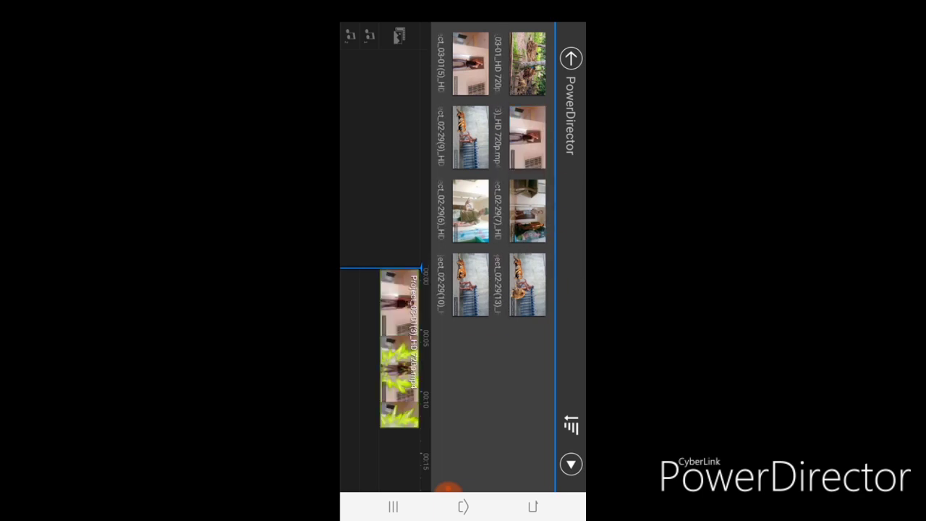
left_click(570, 58)
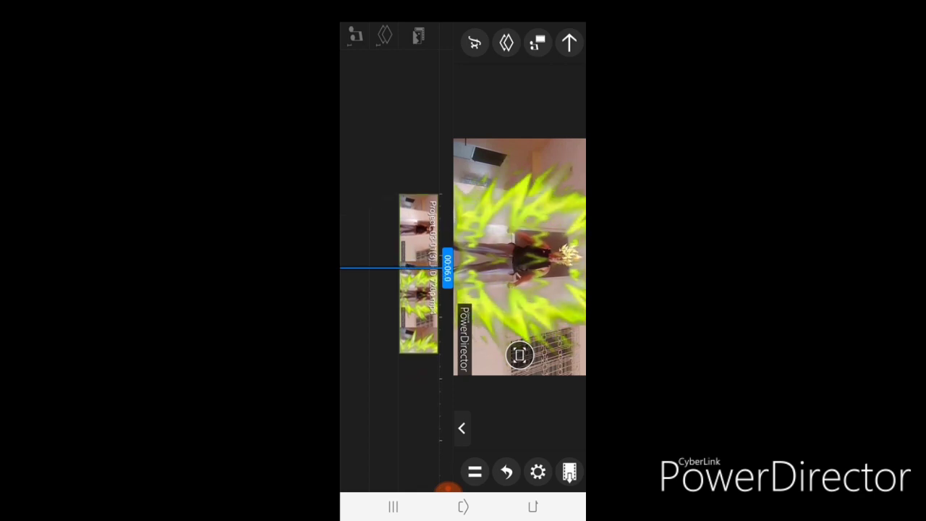
left_click(475, 471)
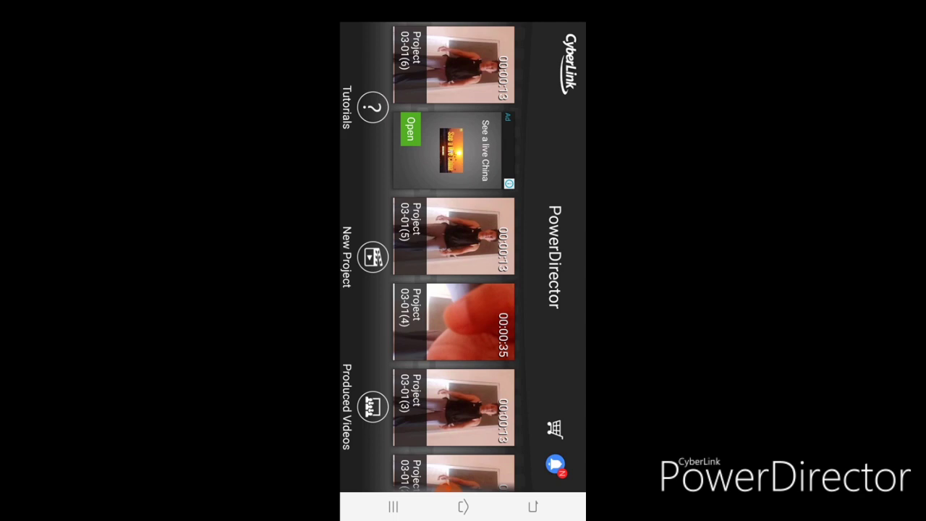
left_click(373, 256)
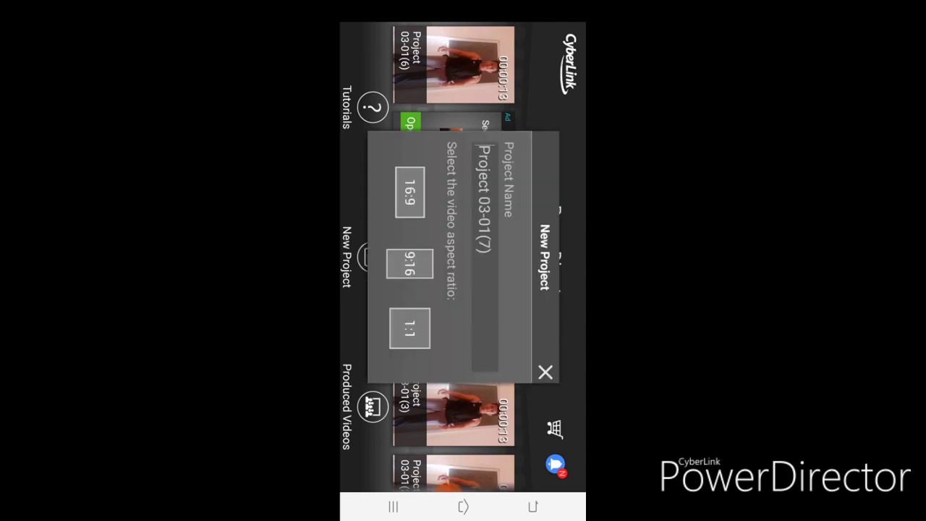
left_click(410, 192)
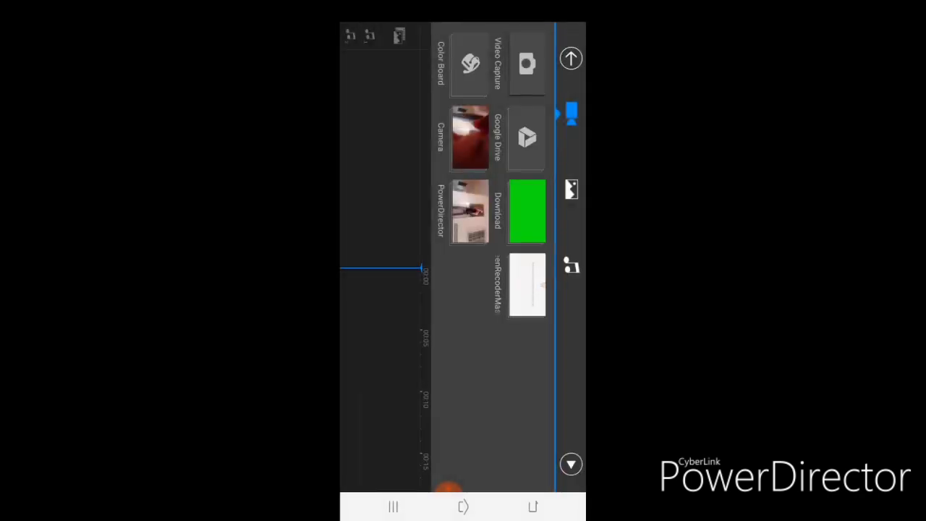
left_click(470, 210)
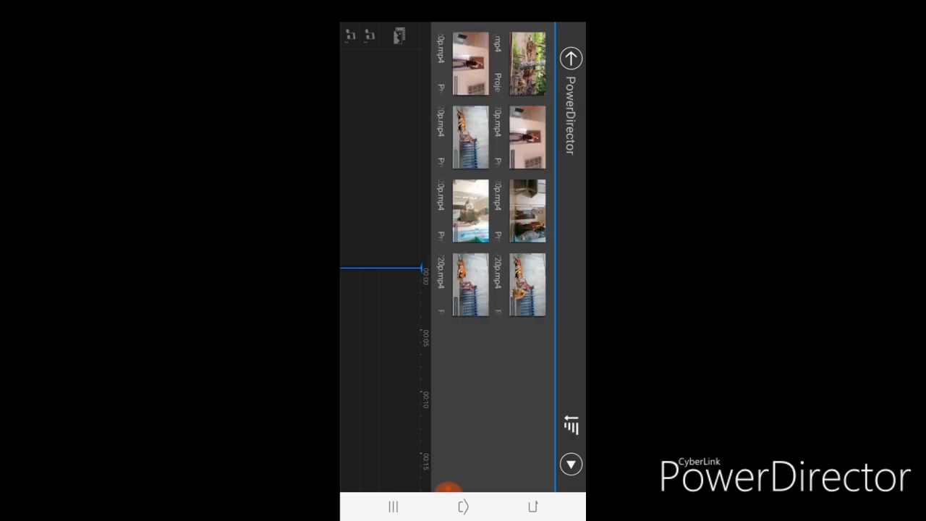
left_click(533, 507)
left_click(533, 506)
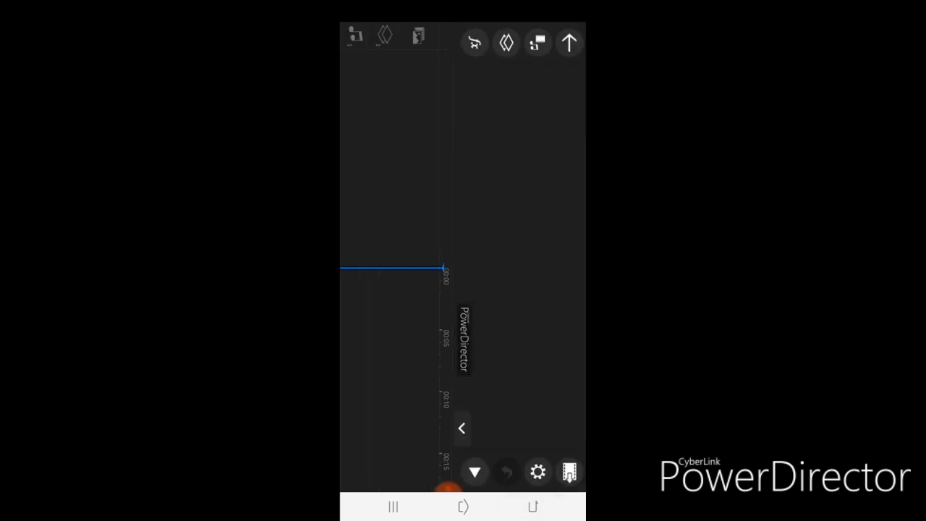
left_click(533, 506)
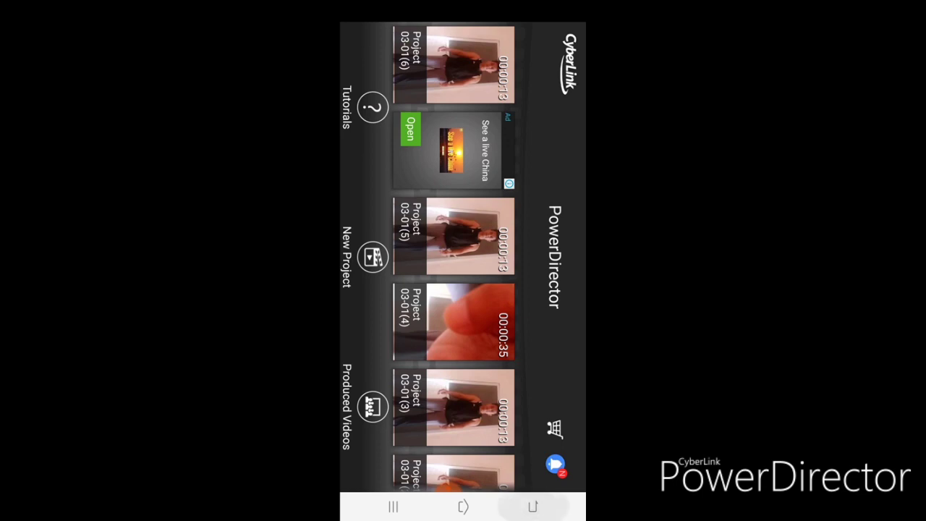
left_click(371, 257)
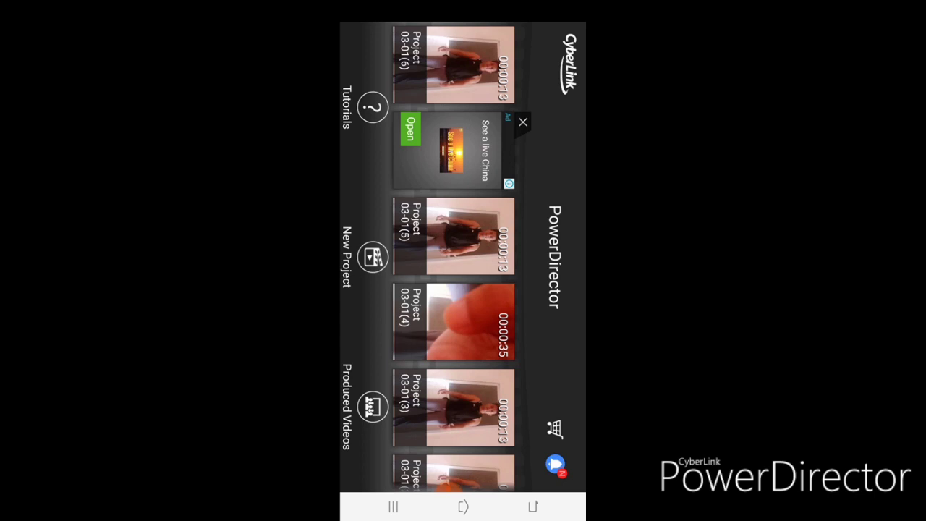
Step: Create a 16:9 project with Project_03-01(5)_HD 720p.mp4 from the PowerDirector folder
left_click(373, 257)
left_click(409, 192)
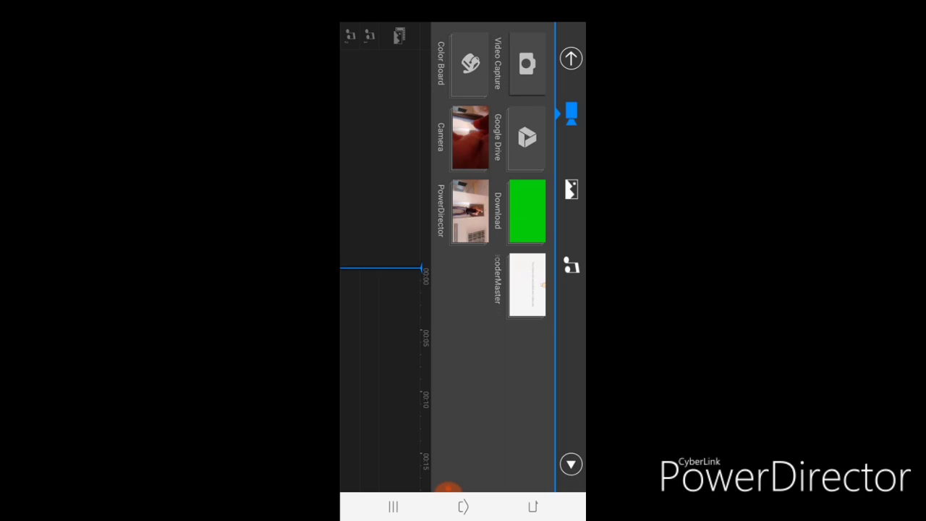
left_click(471, 210)
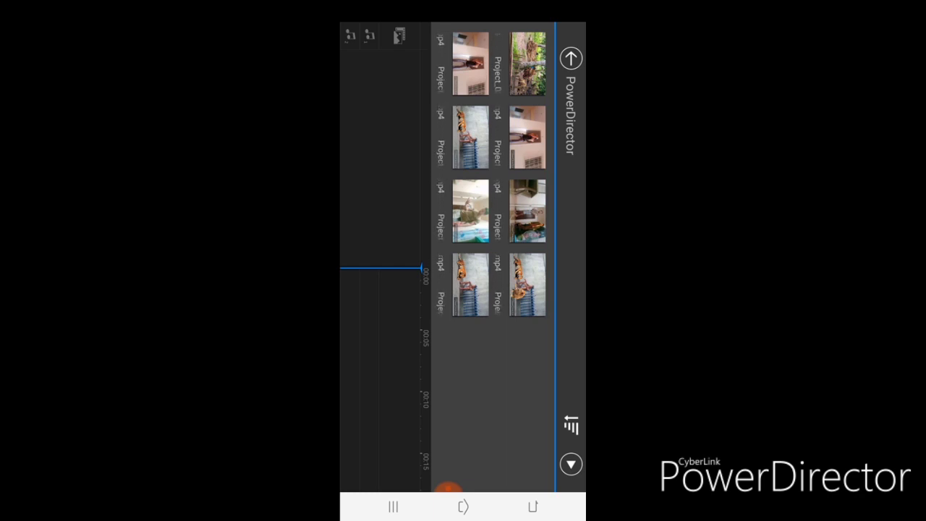
left_click(470, 64)
left_click(471, 63)
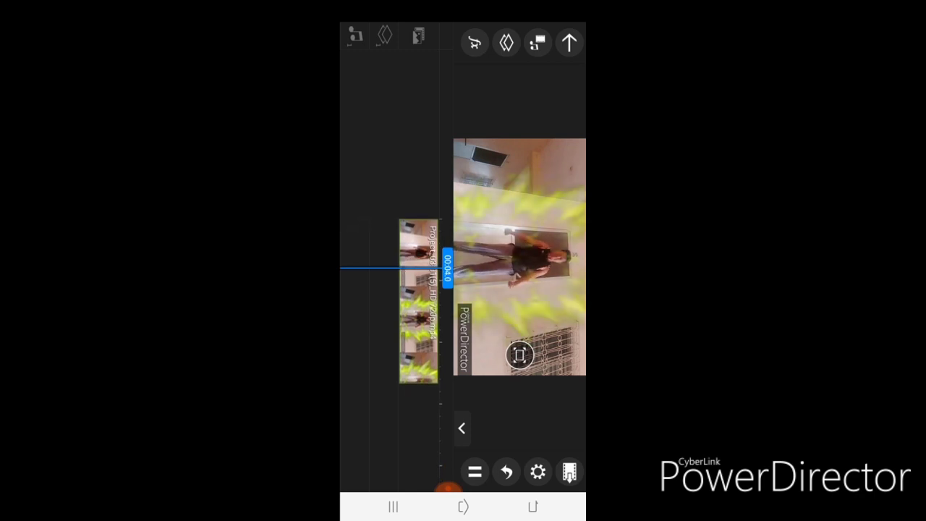
Step: Review the aura clip around 00:04, then choose a Video layer to open the media library
left_click(475, 472)
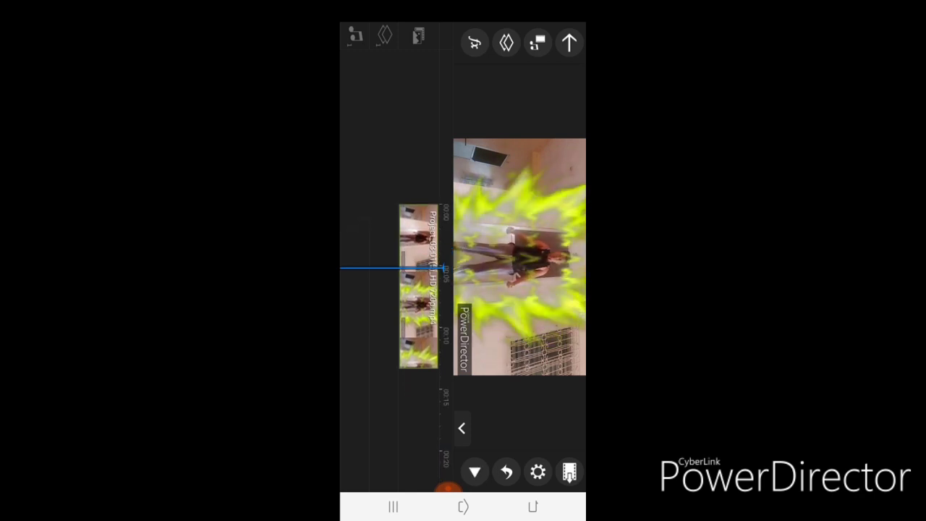
scroll(418, 289, "up", 2)
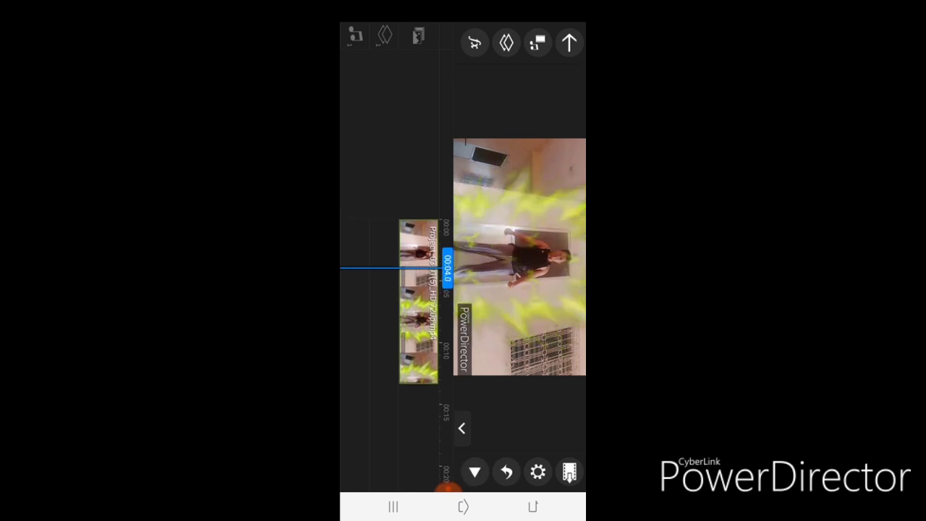
scroll(418, 304, "up", 1)
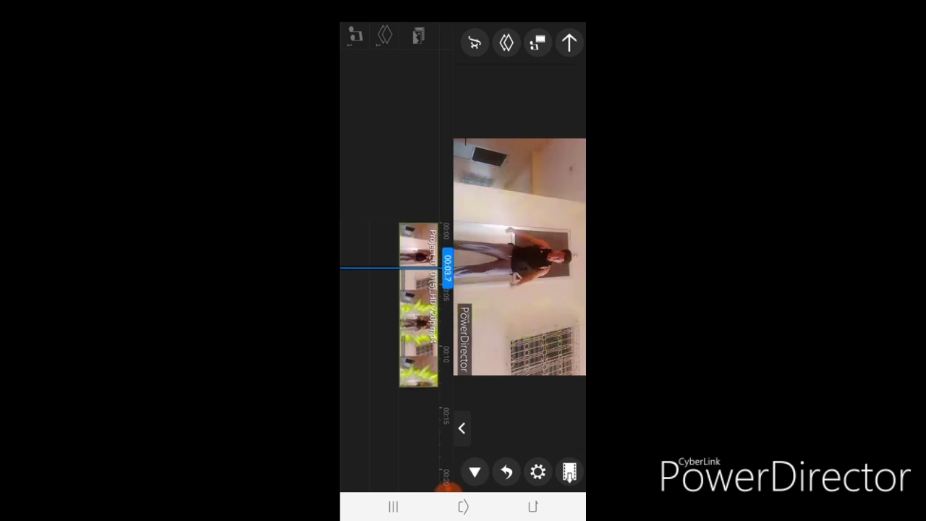
left_click(474, 472)
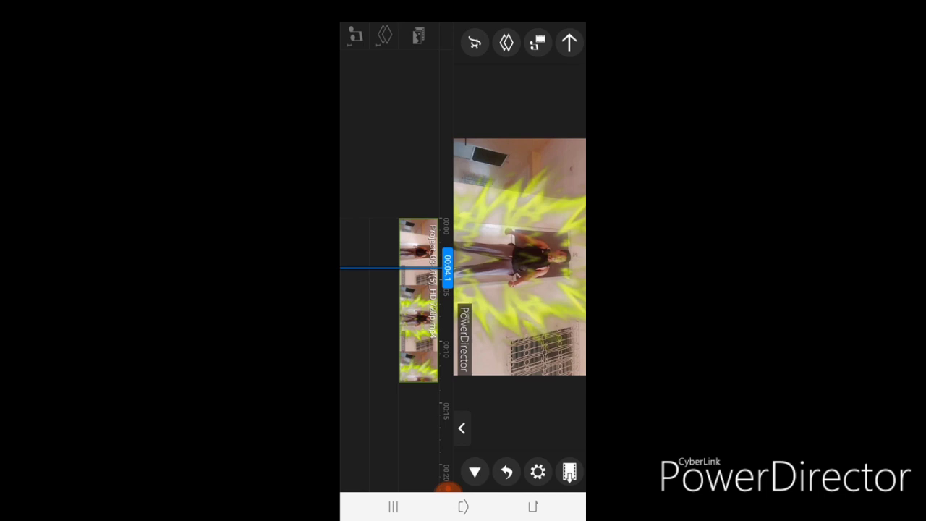
scroll(418, 304, "up", 1)
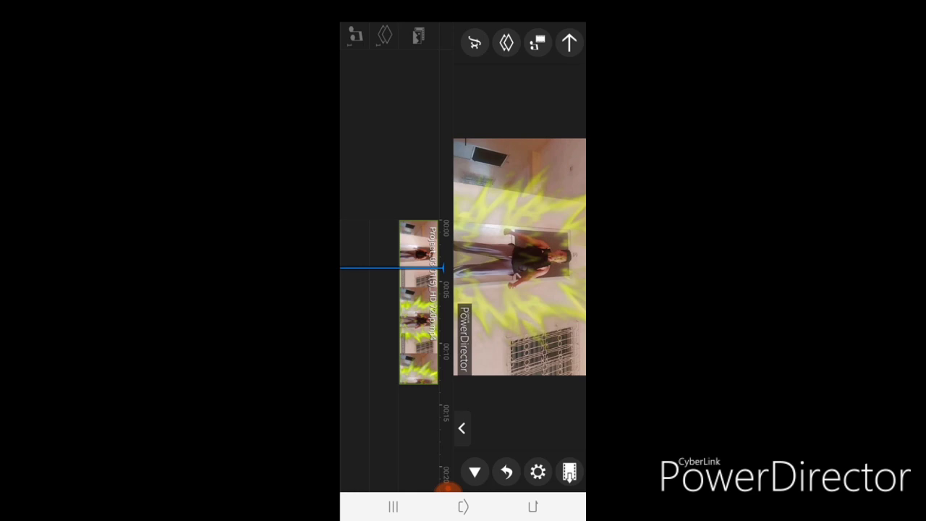
left_click(506, 43)
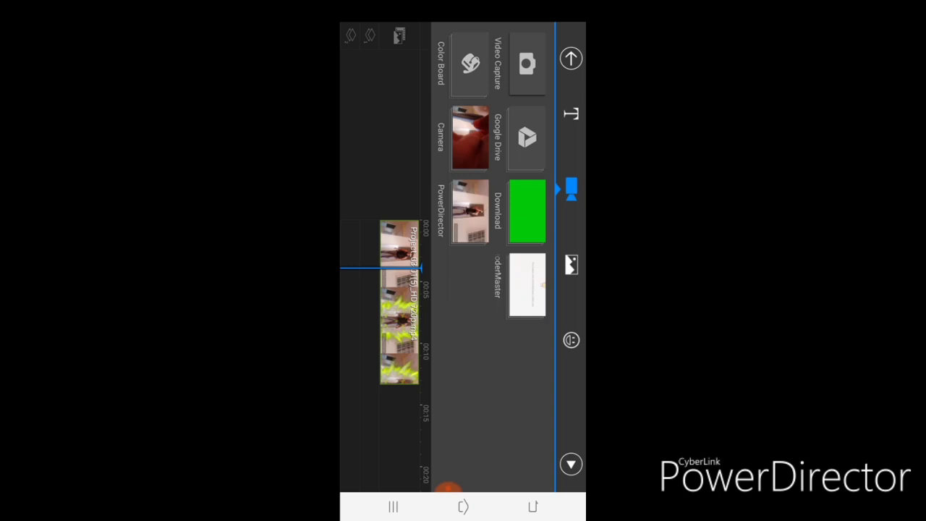
Step: Add the Green Screen Super Power clip from Download as an overlay on the aura video
left_click(527, 211)
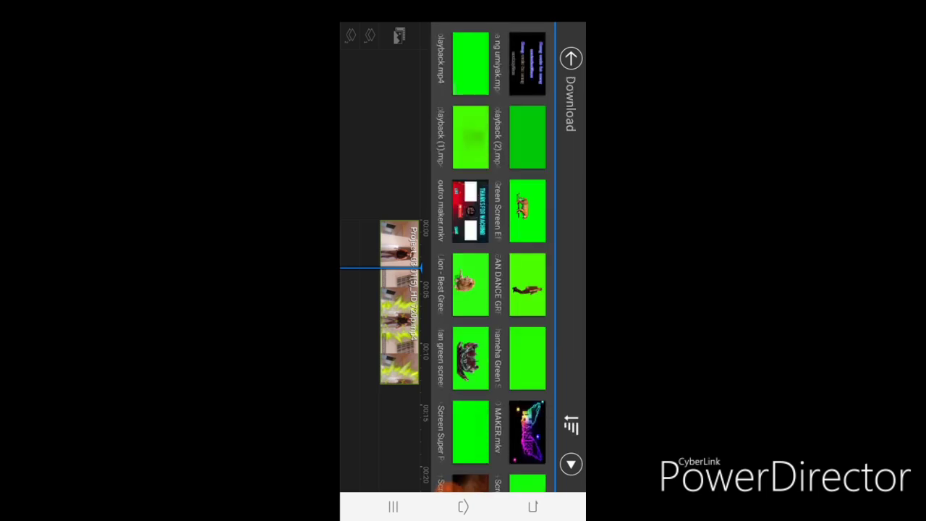
scroll(499, 254, "down", 3)
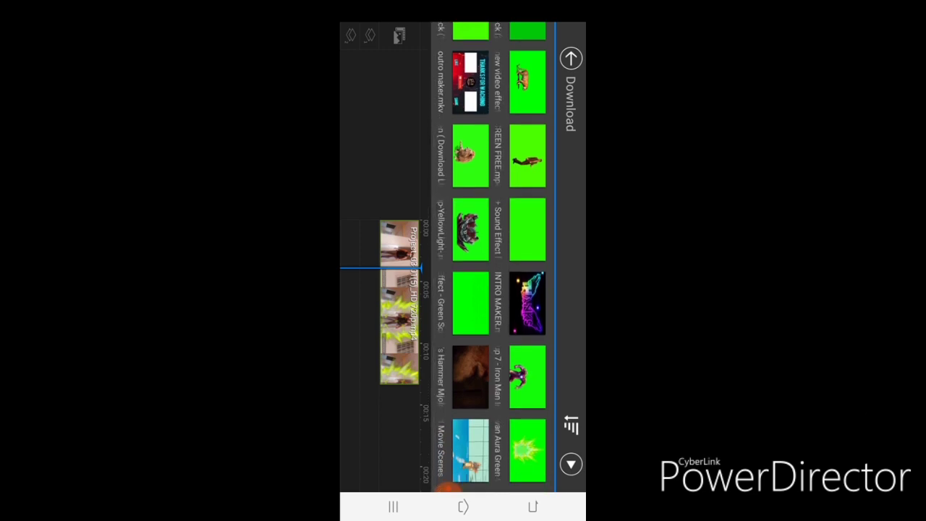
scroll(499, 258, "up", 3)
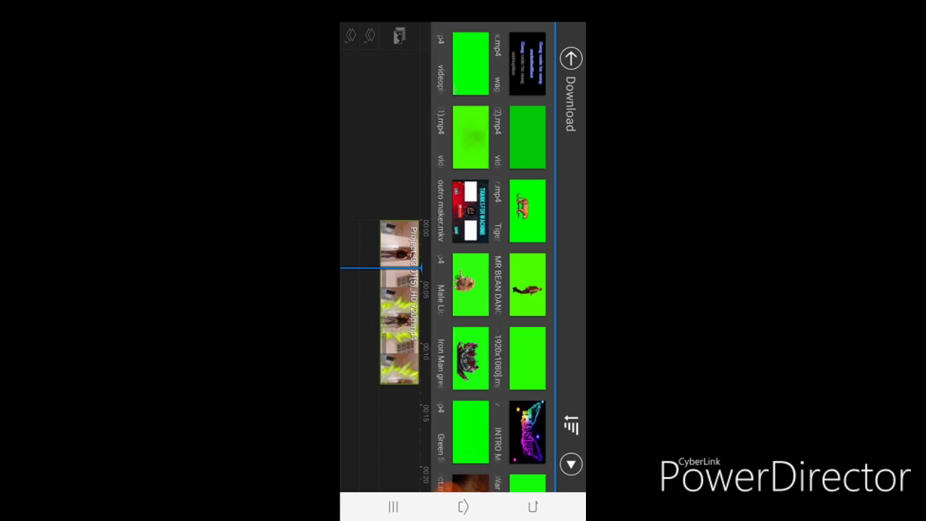
scroll(499, 258, "down", 3)
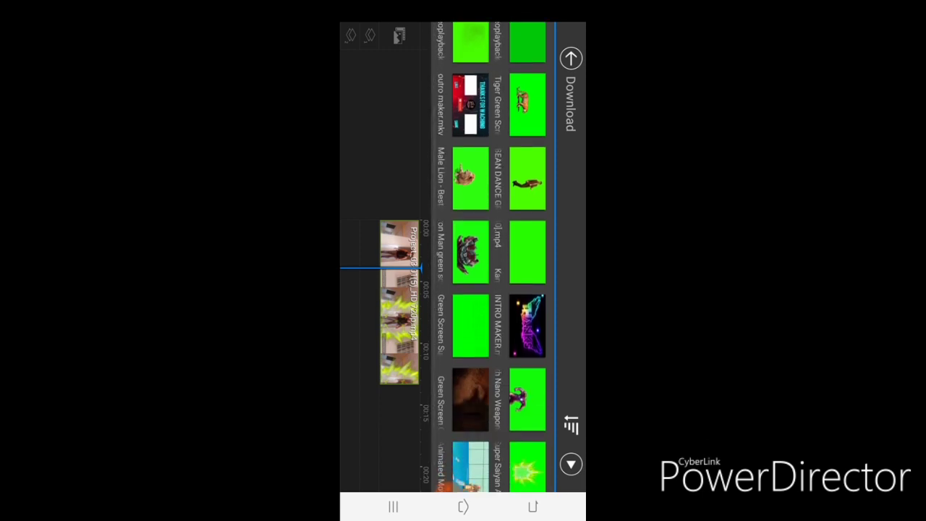
left_click(471, 326)
left_click(471, 325)
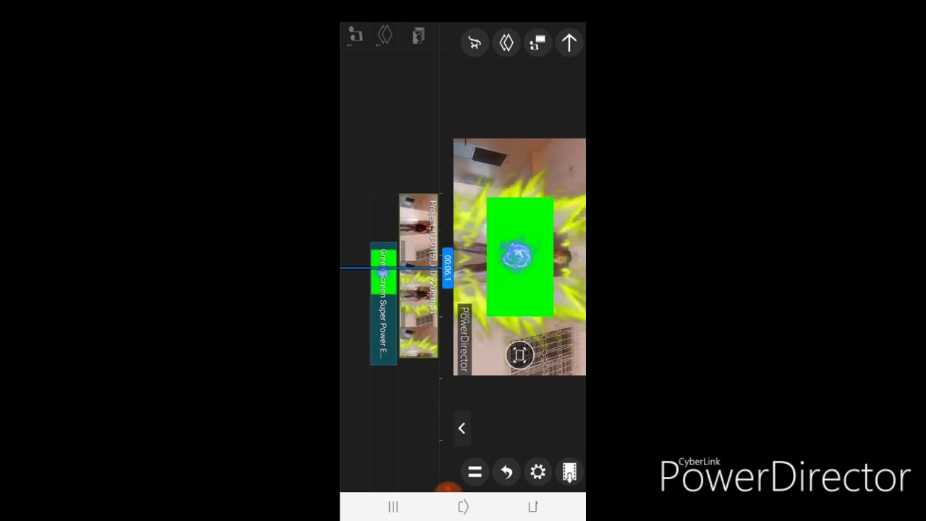
Step: Select the super power overlay clip and step the aura video back to 00:05.3
left_click(384, 282)
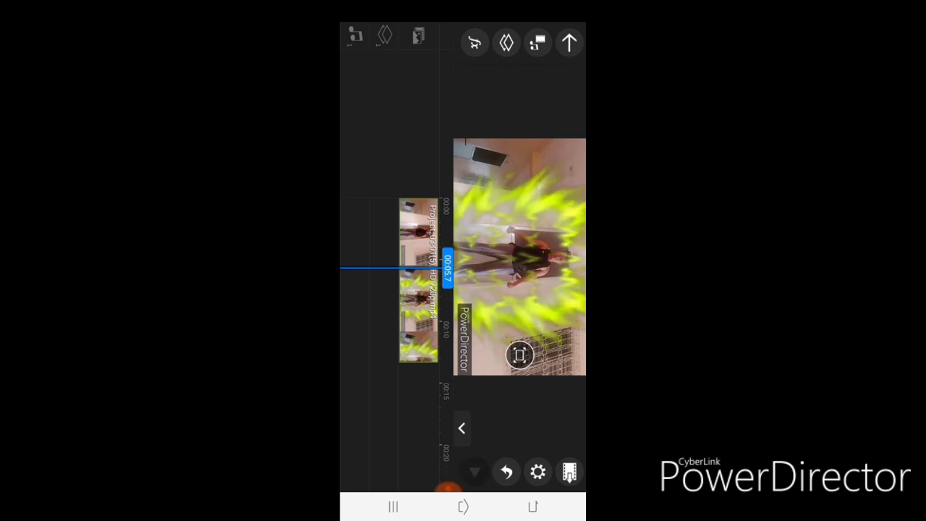
left_click_drag(419, 283, 419, 290)
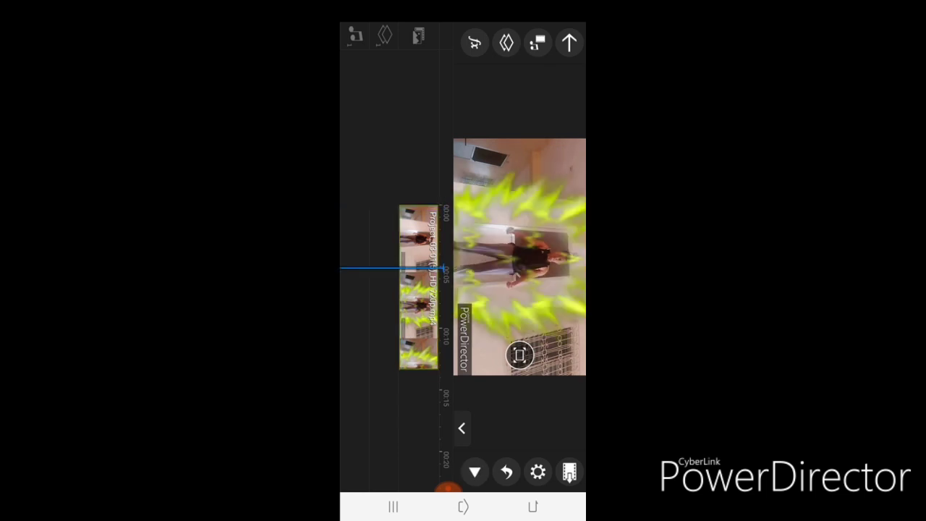
Step: Overlay videoplayback (1).mp4 from Download on the aura video, preview it, then delete it
left_click(507, 43)
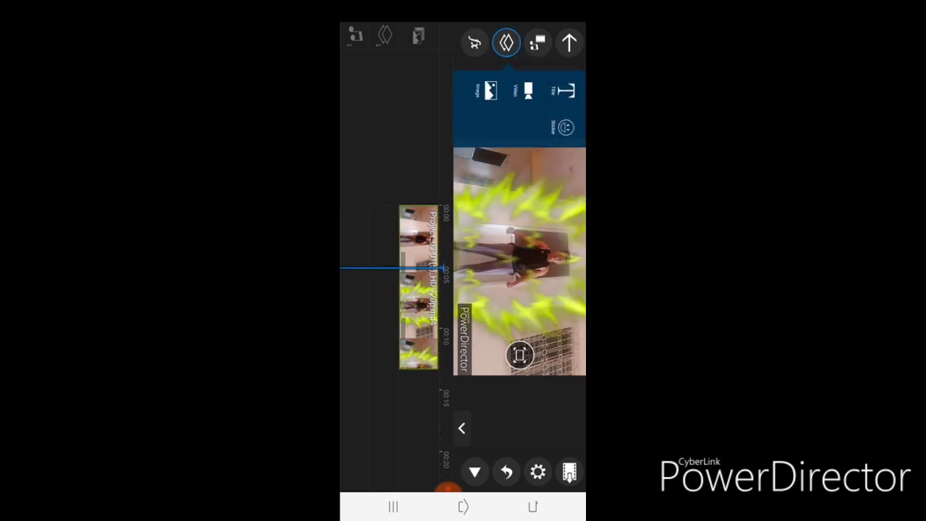
left_click(528, 91)
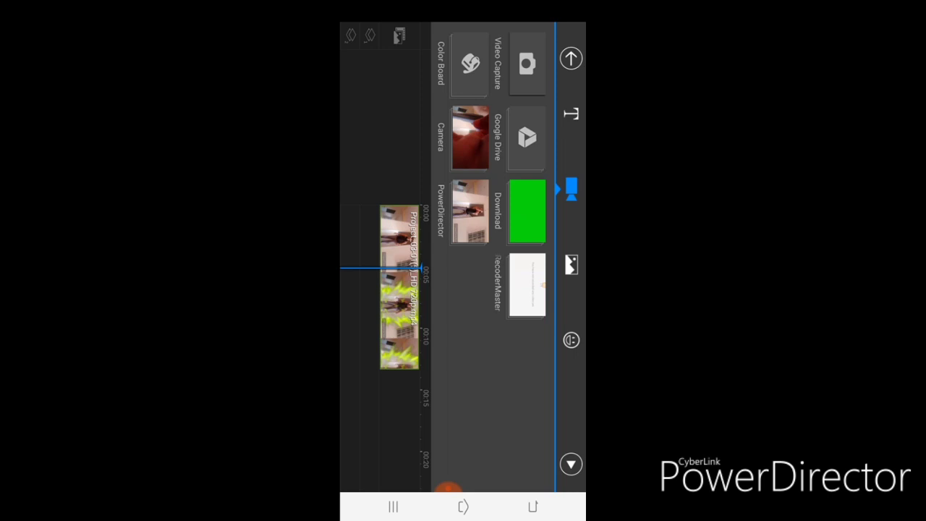
left_click(528, 211)
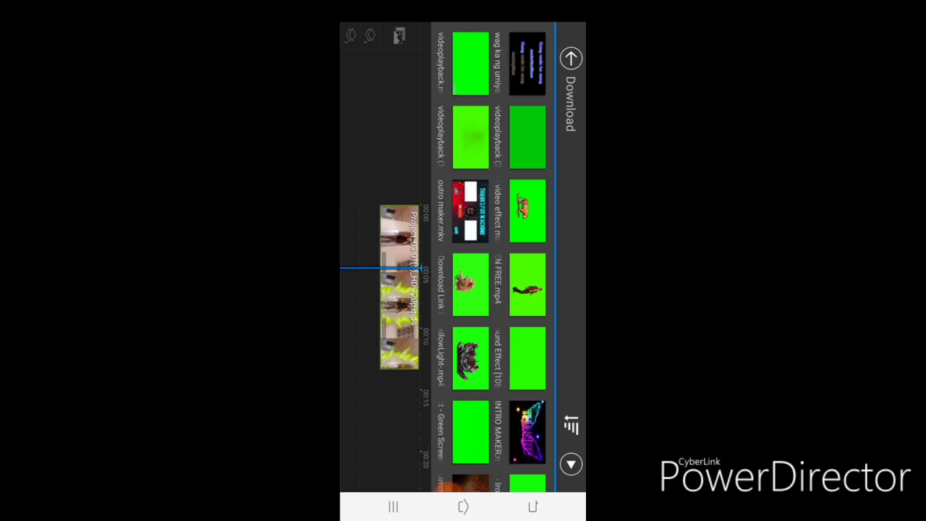
left_click(471, 137)
left_click(472, 137)
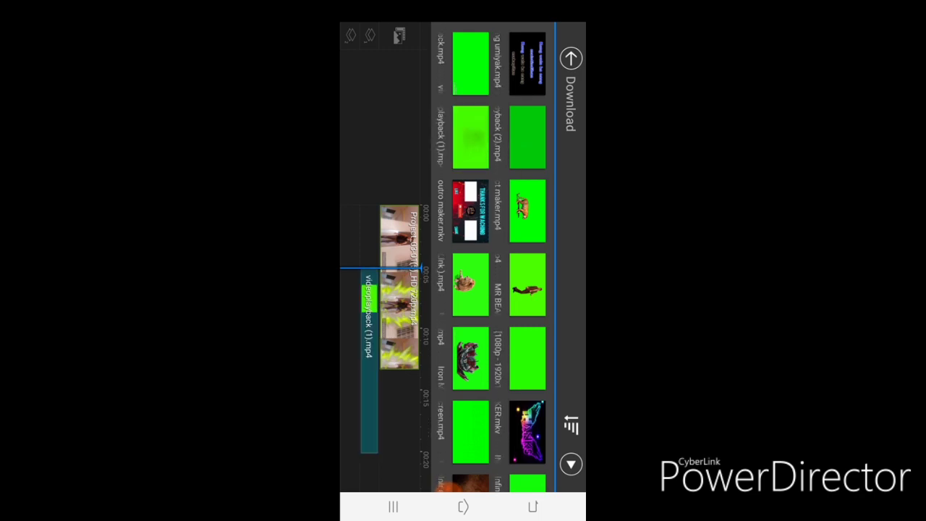
key("Escape")
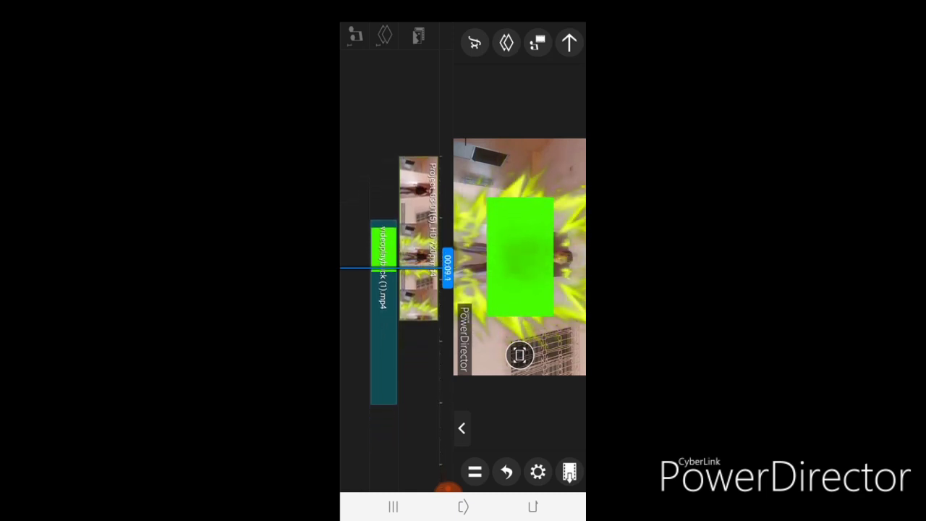
left_click(383, 289)
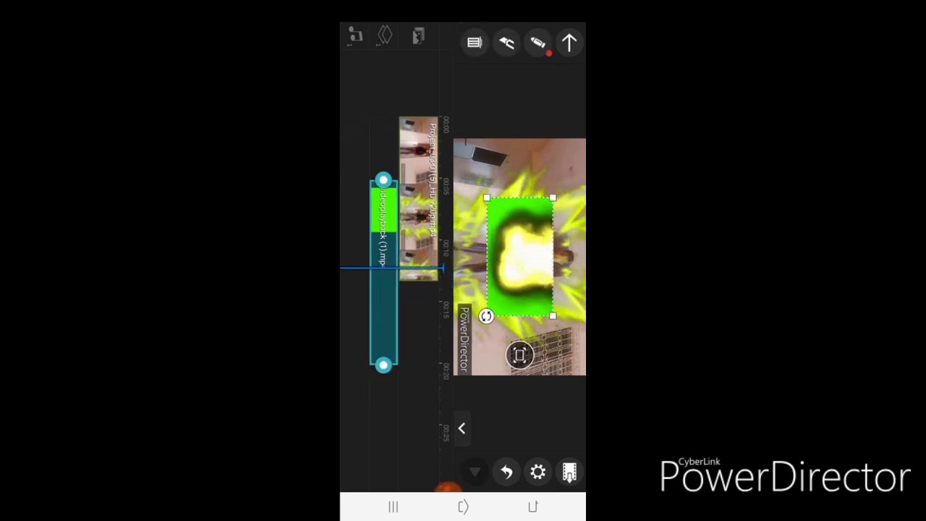
left_click(474, 471)
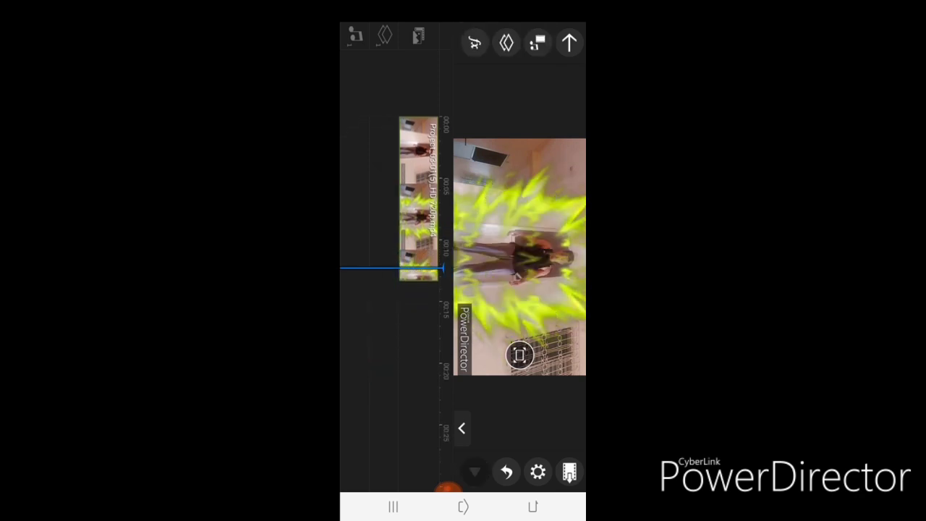
Step: Position the aura video at 00:04.1 and bring up the layer options for another video overlay
left_click_drag(420, 202, 419, 268)
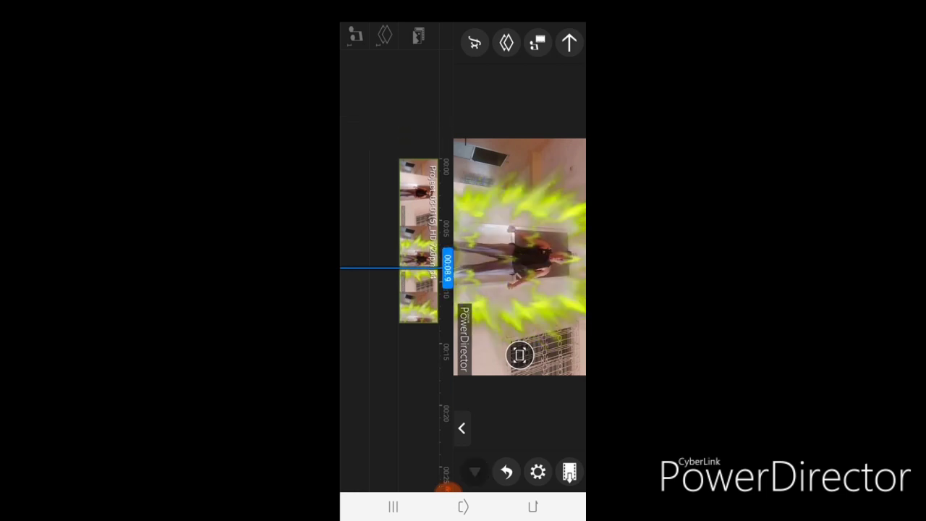
mouse_move(419, 217)
left_mouse_down()
mouse_move(420, 238)
mouse_move(419, 224)
left_mouse_up()
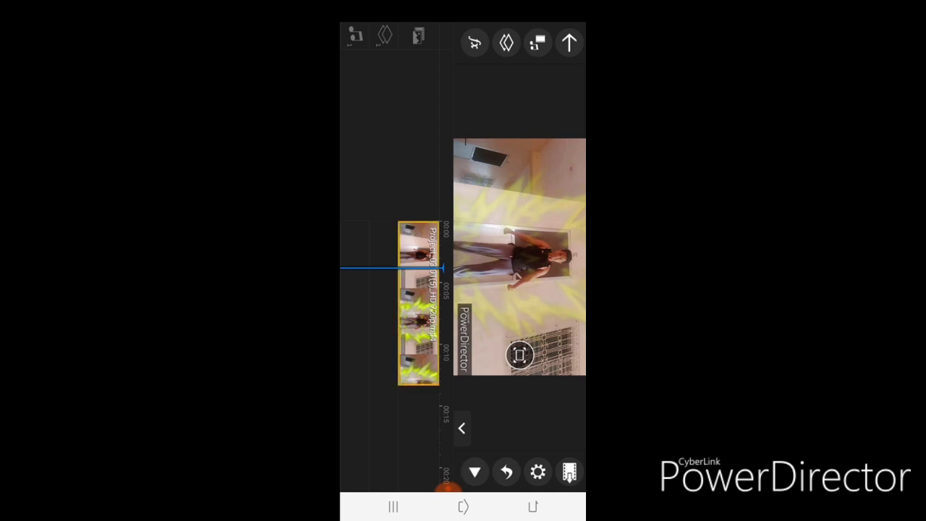
left_click_drag(420, 231, 420, 228)
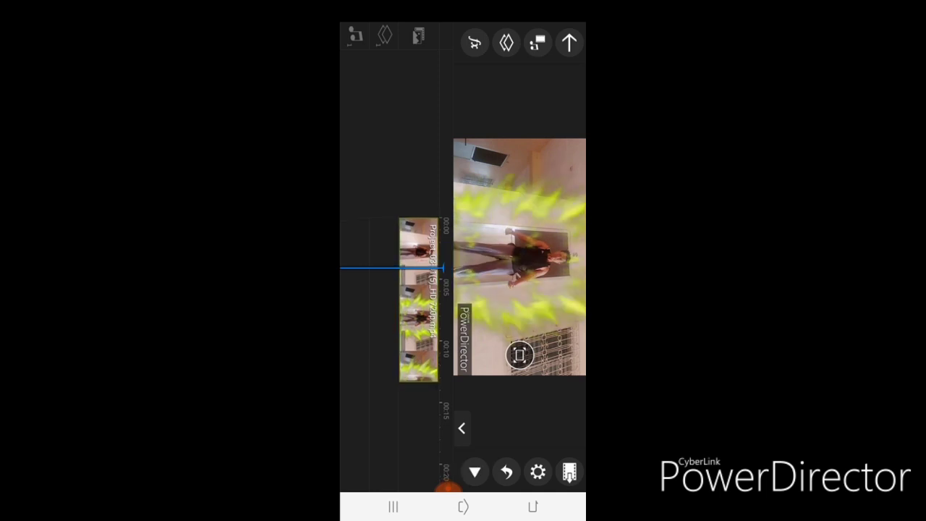
left_click(507, 43)
Step: Add videoplayback (2).mp4 from the Download folder as a video layer over the aura clip
left_click(528, 90)
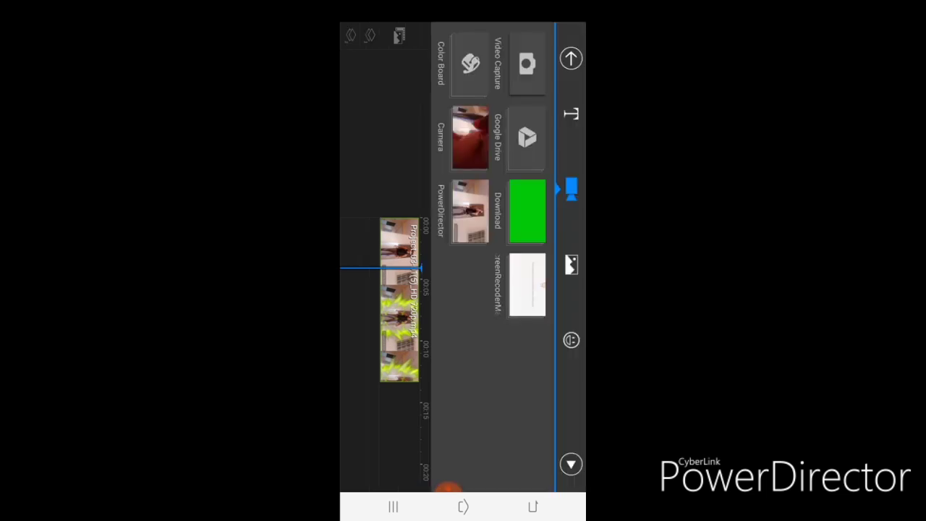
left_click(527, 210)
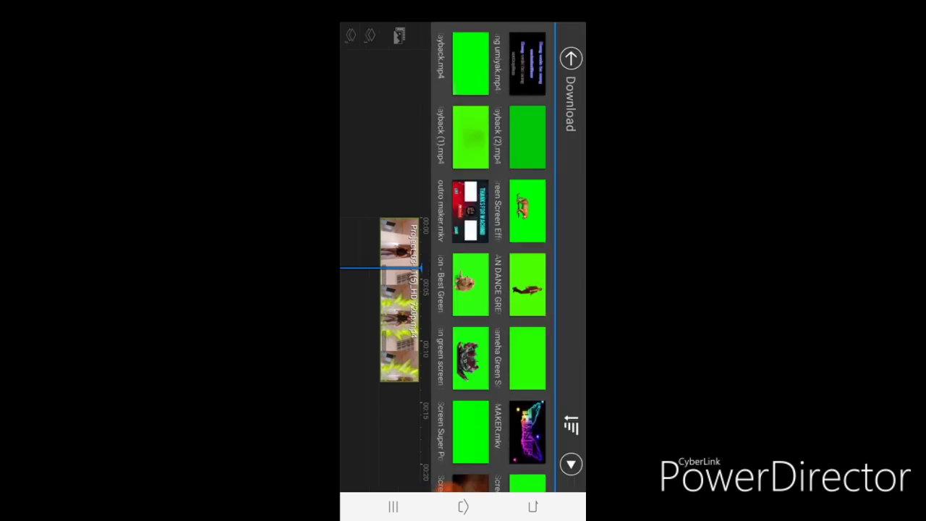
scroll(490, 258, "down", 5)
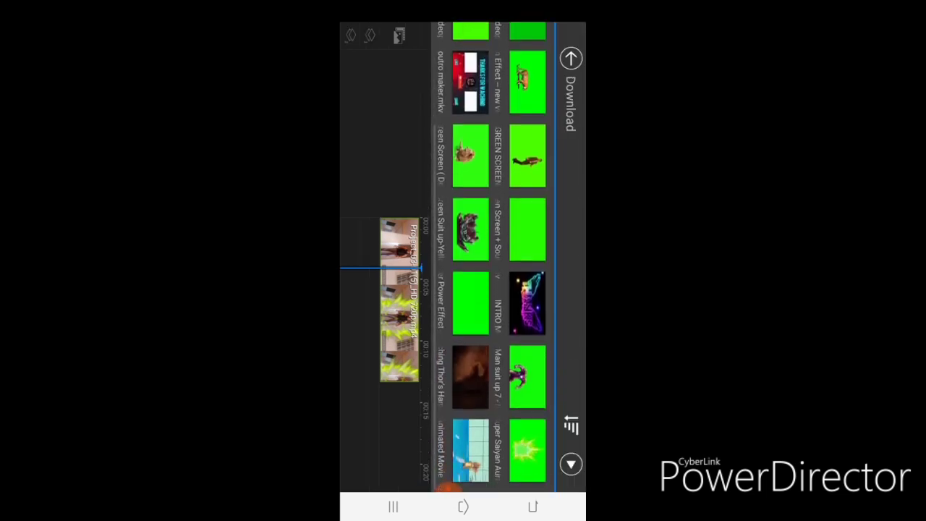
scroll(490, 257, "up", 3)
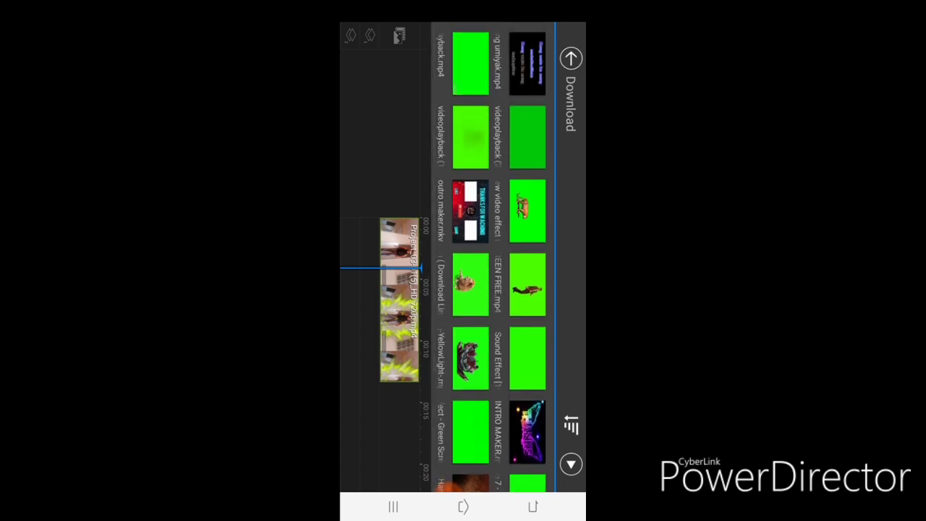
left_click(528, 137)
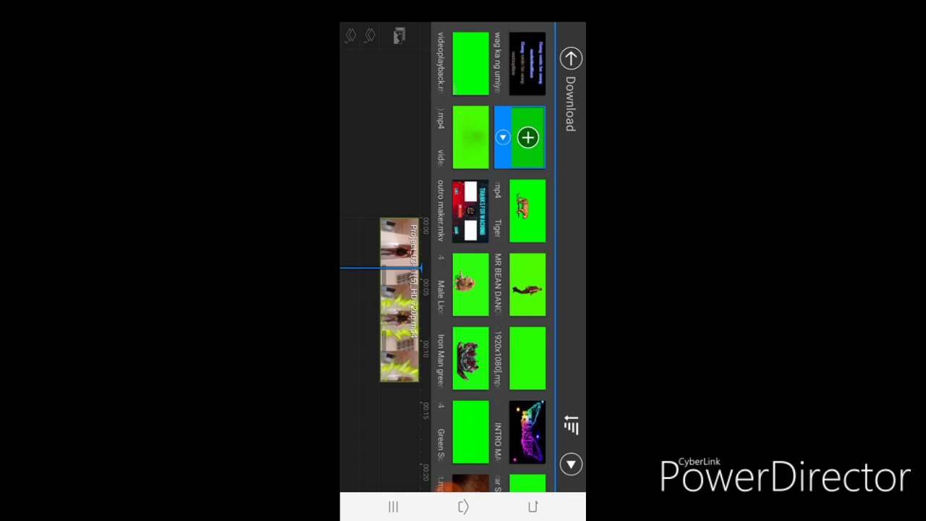
left_click(527, 138)
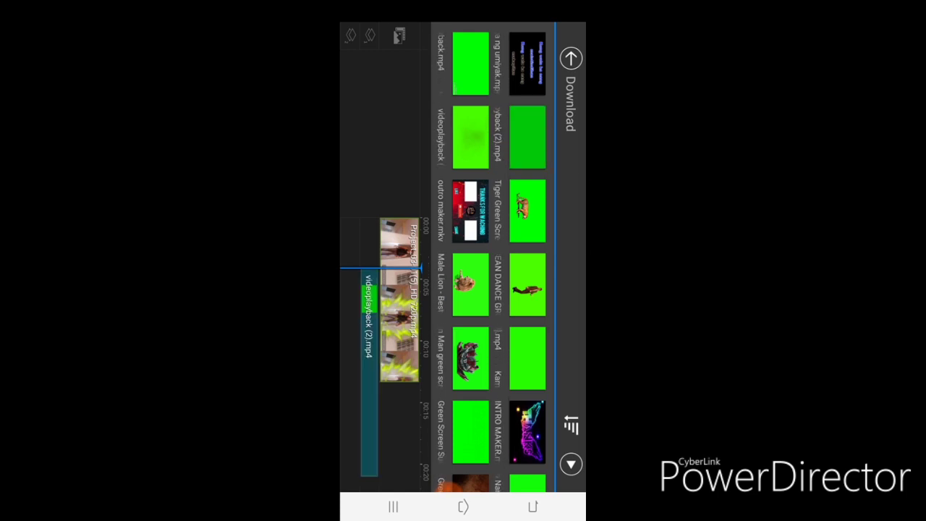
left_click(571, 58)
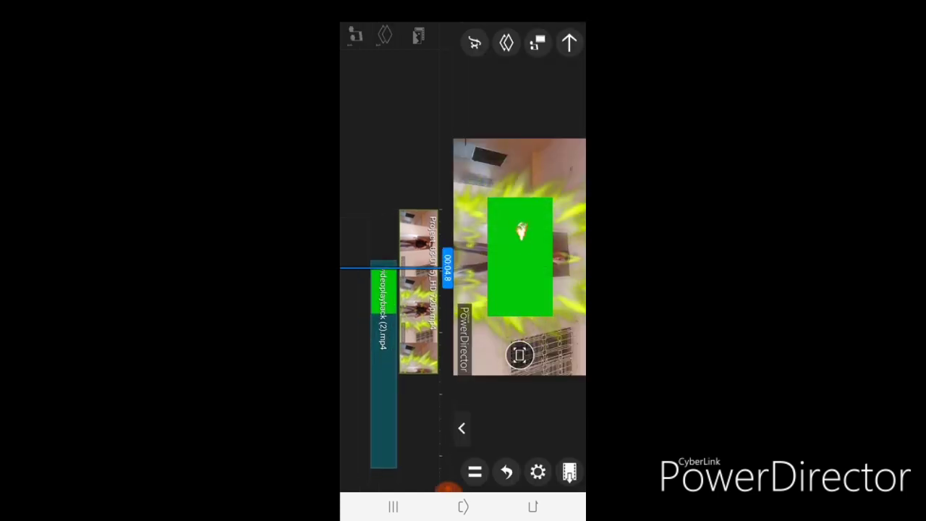
Step: Preview the overlay, split it at about 00:09.0, and delete the first piece
left_click(384, 348)
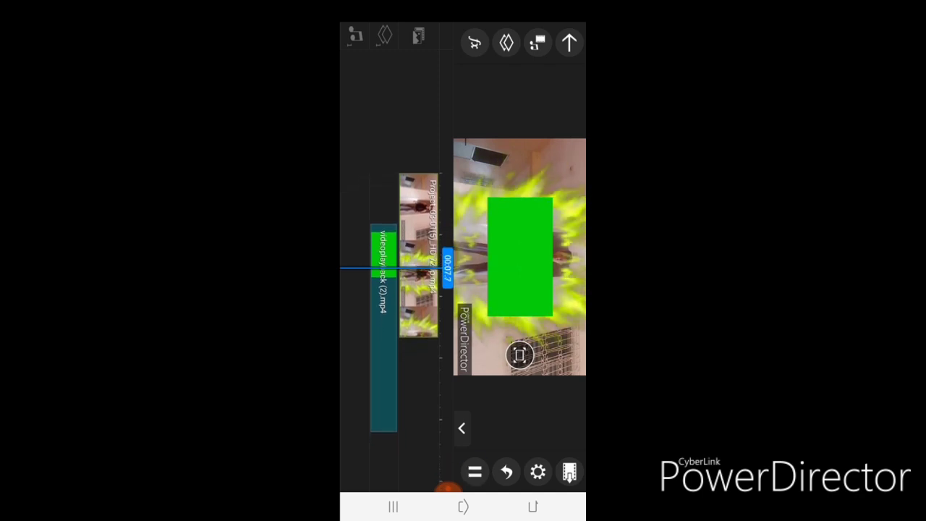
left_click(383, 311)
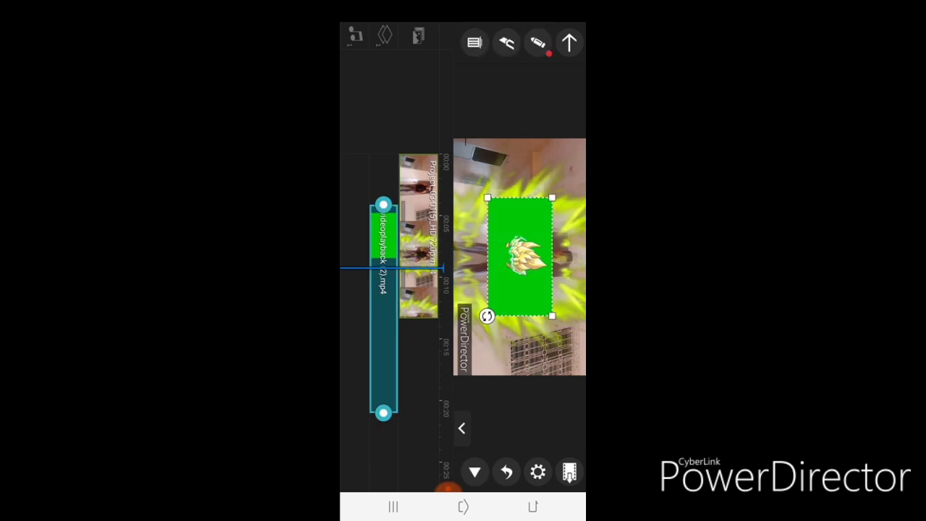
left_click(384, 311)
mouse_move(420, 277)
left_mouse_down()
mouse_move(420, 268)
mouse_move(419, 325)
left_mouse_up()
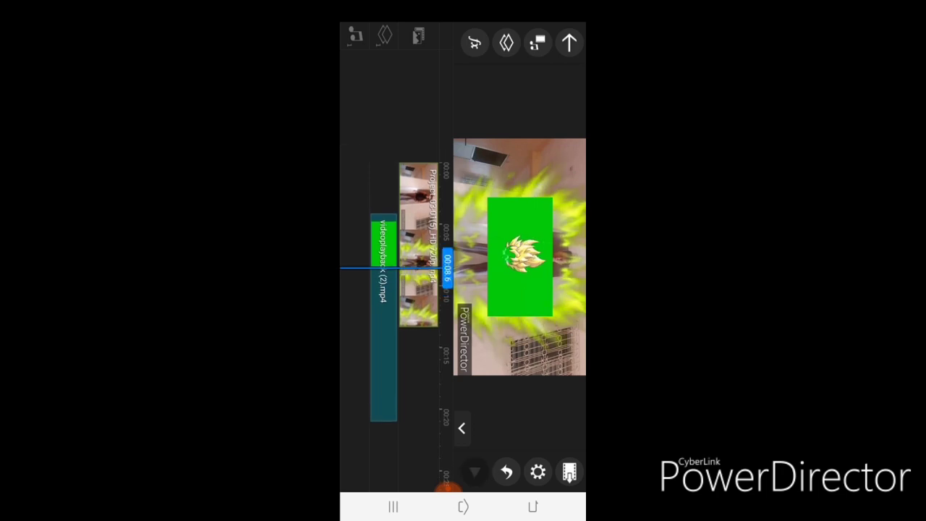
left_click(384, 318)
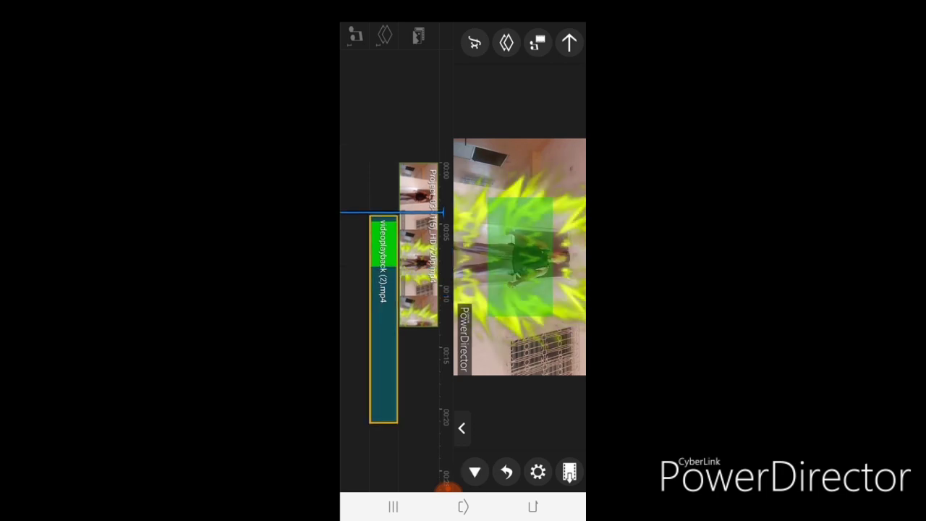
left_click(475, 472)
left_click_drag(420, 304, 420, 264)
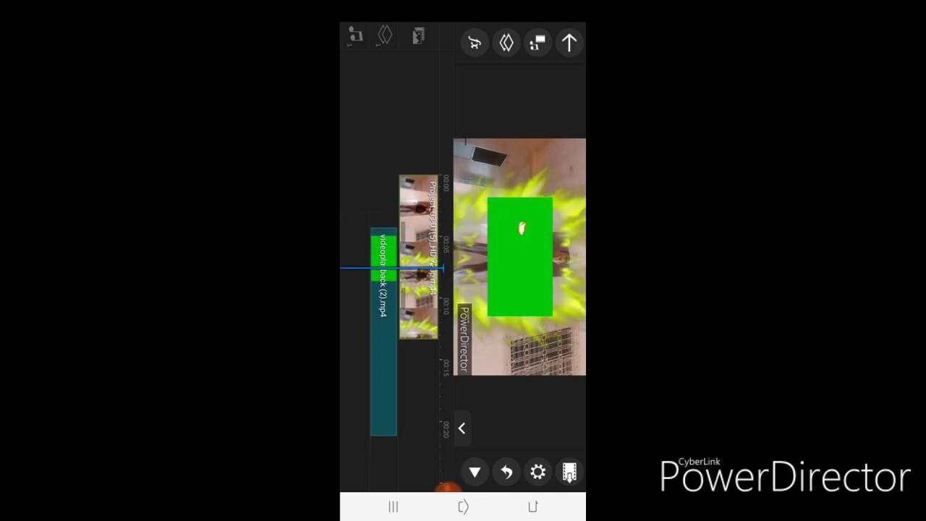
mouse_move(420, 304)
left_mouse_down()
mouse_move(419, 287)
mouse_move(420, 294)
left_mouse_up()
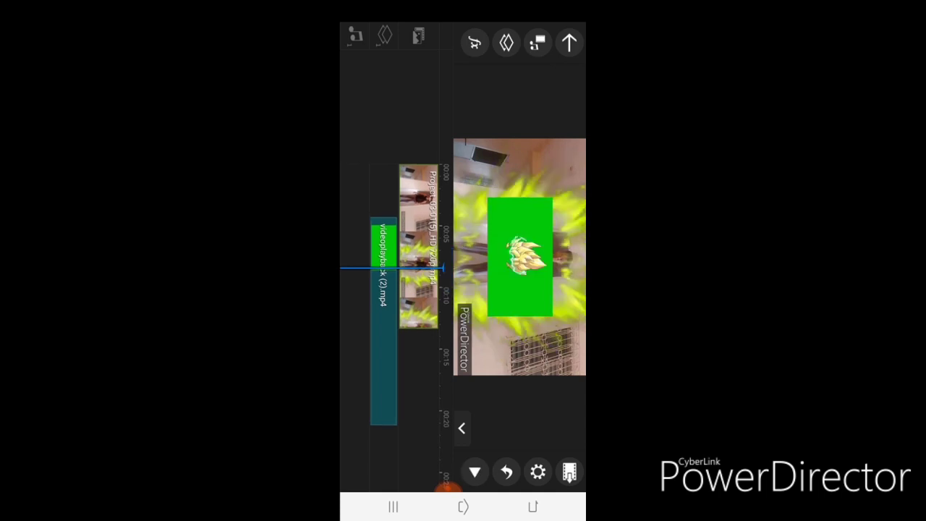
left_click(384, 325)
left_click(506, 40)
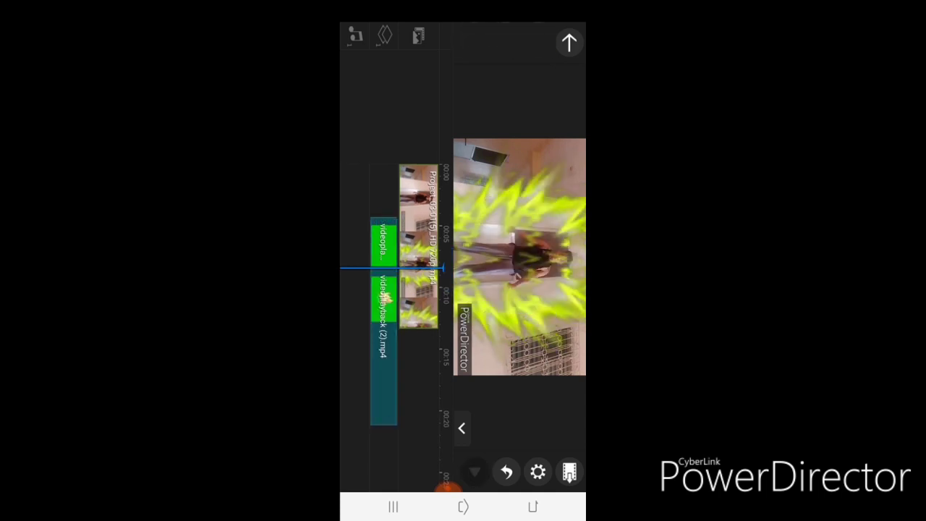
left_click(384, 243)
left_click(474, 42)
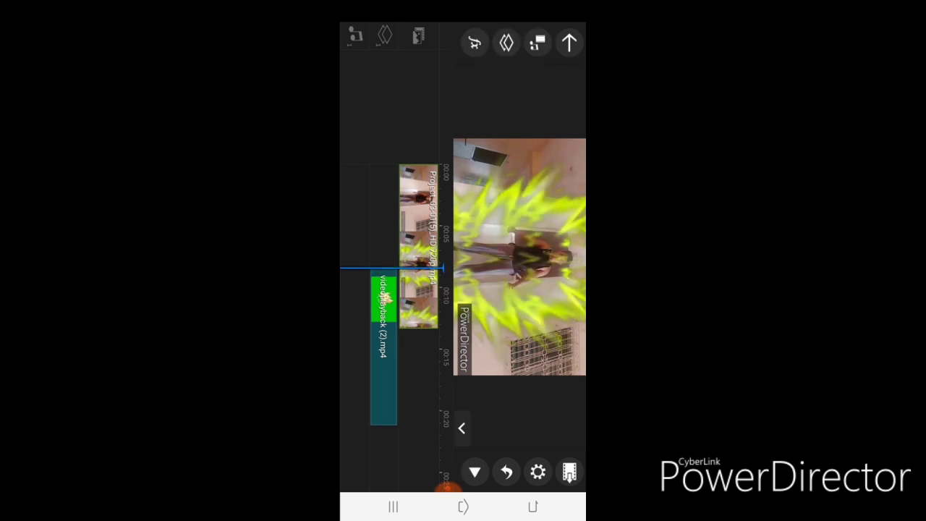
Step: Slide the remaining overlay clip earlier to about 00:04.2 and replay from the start
left_click_drag(418, 217, 418, 271)
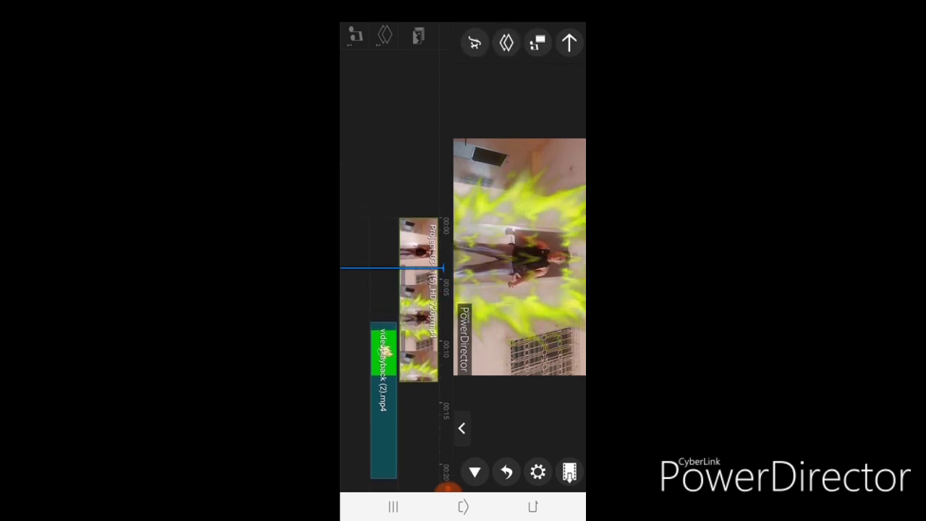
left_click_drag(418, 304, 418, 307)
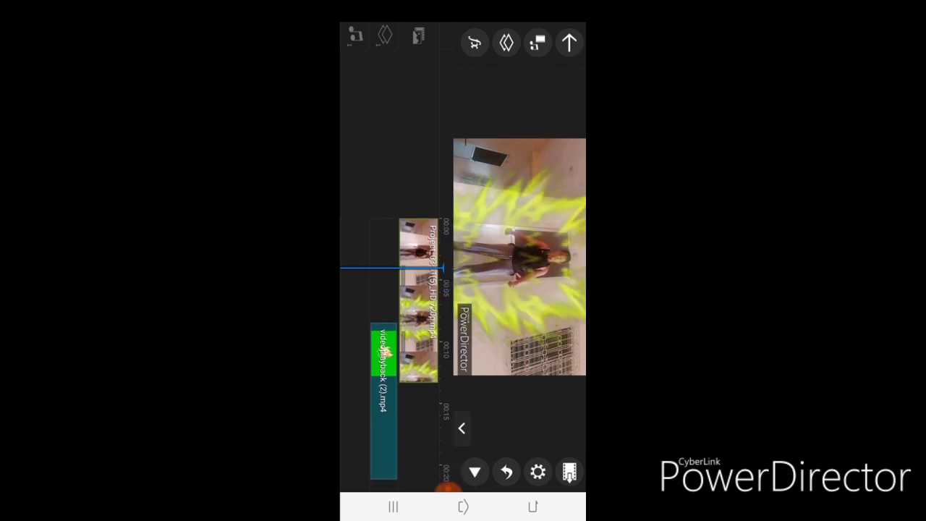
mouse_move(383, 398)
left_mouse_down()
mouse_move(383, 346)
mouse_move(385, 356)
left_mouse_up()
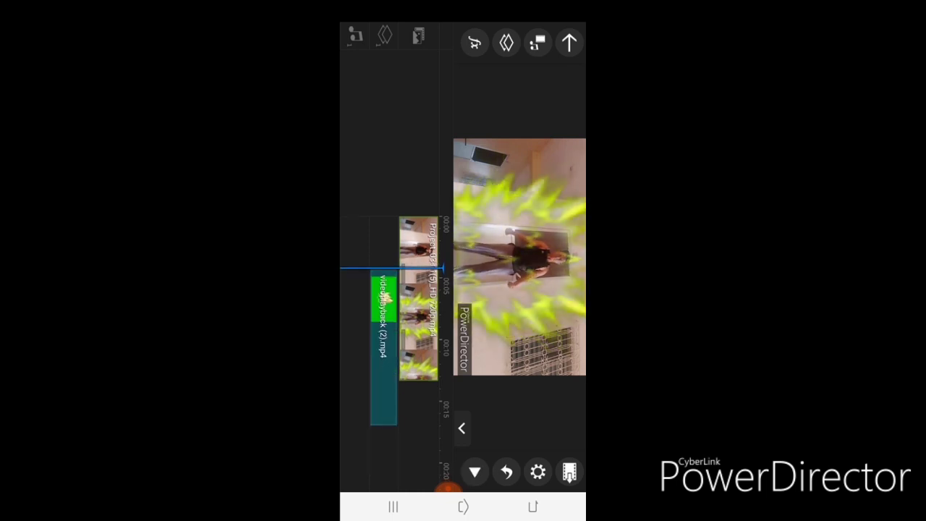
left_click_drag(418, 304, 418, 354)
left_click(474, 472)
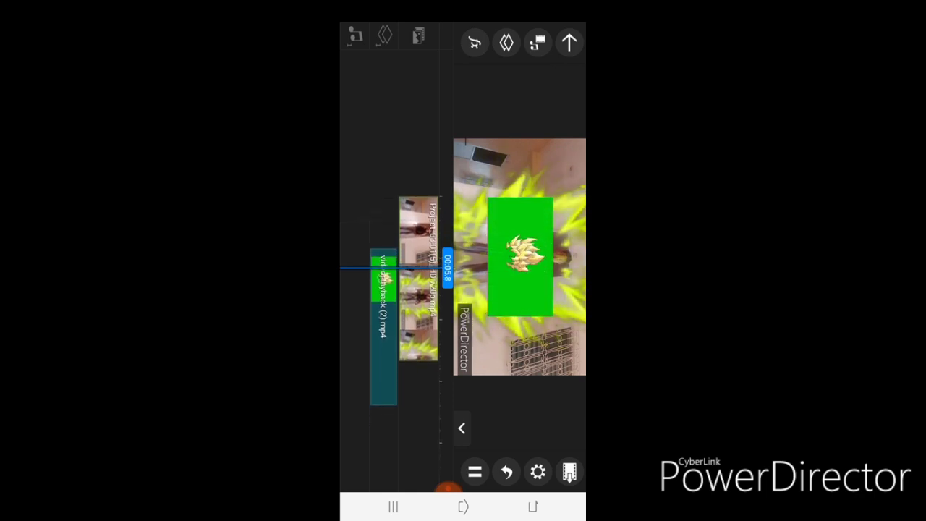
Step: Shrink the golden-hair overlay slightly and move it up onto the dancer's head
left_click(475, 472)
left_click(384, 326)
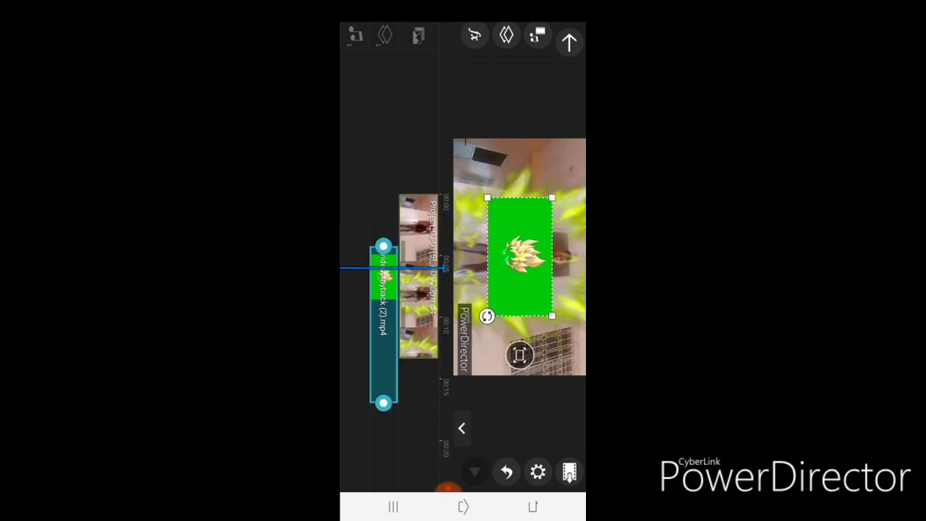
left_click_drag(487, 316, 496, 299)
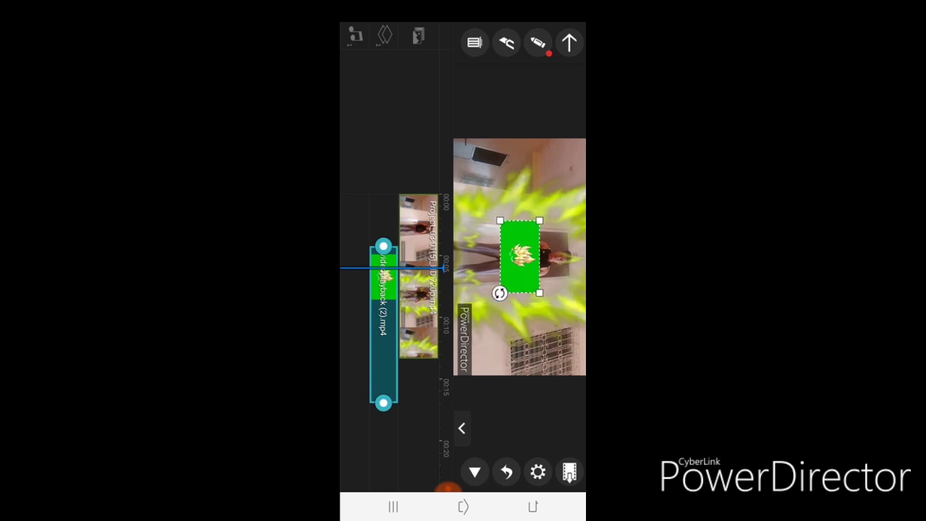
left_click_drag(519, 257, 566, 257)
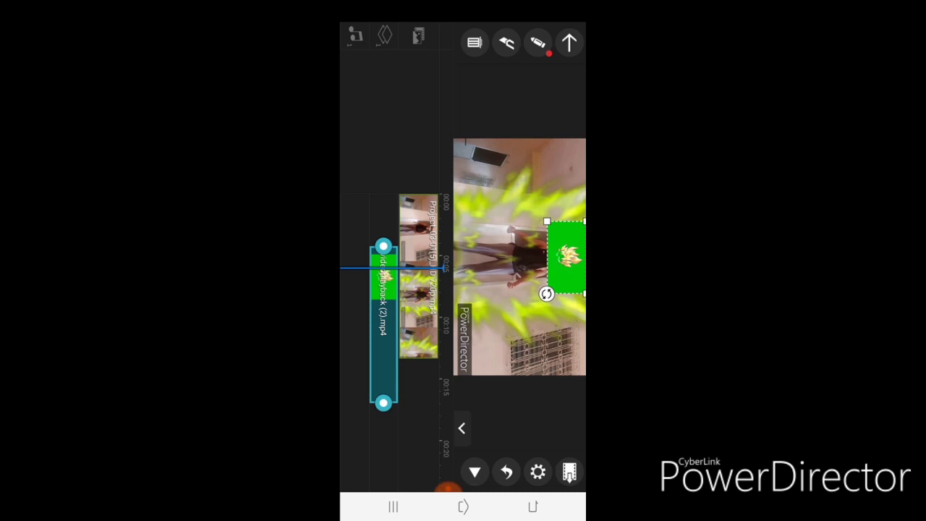
left_click(538, 42)
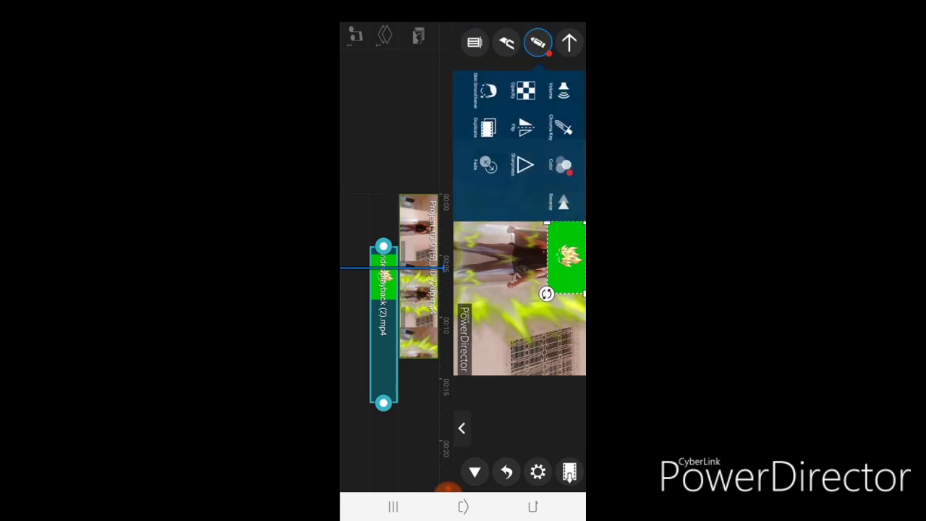
Step: Chroma-key out the overlay's green background using Color Range 50 and Denoise 44
left_click(564, 127)
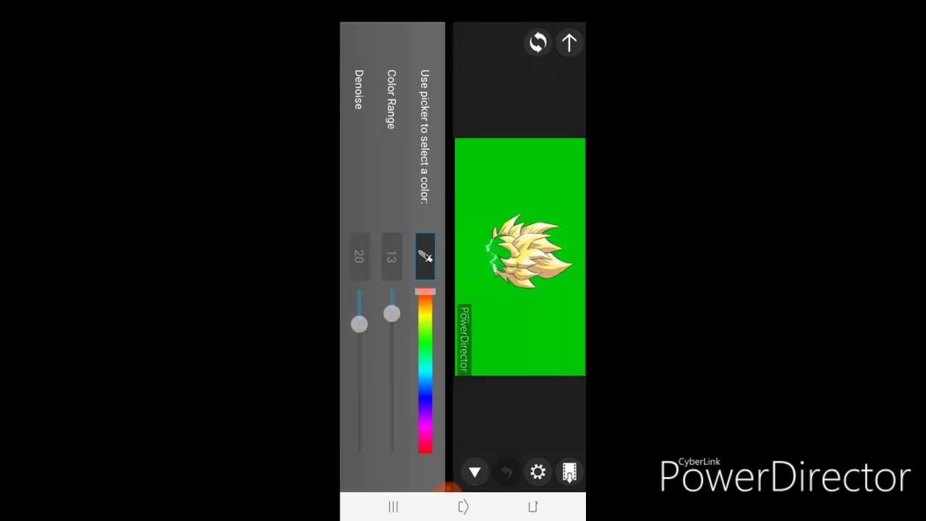
left_click(426, 257)
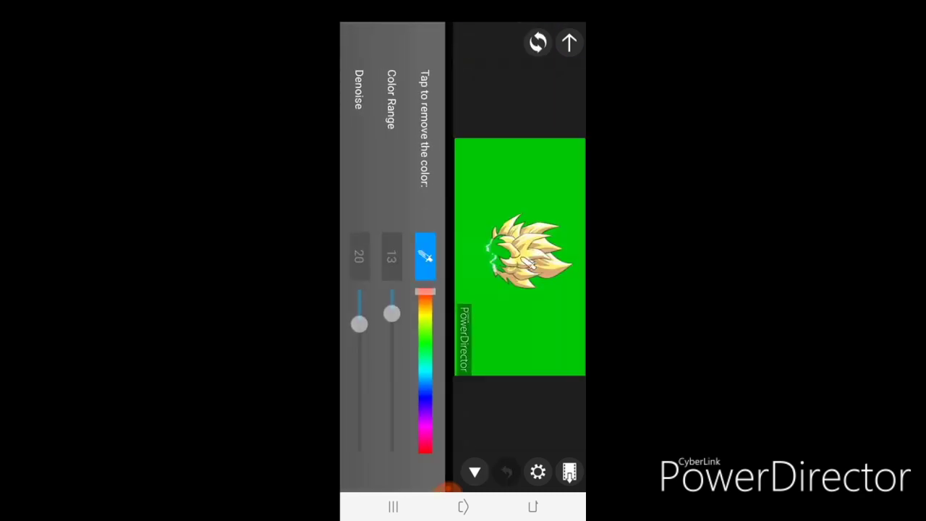
left_click(469, 248)
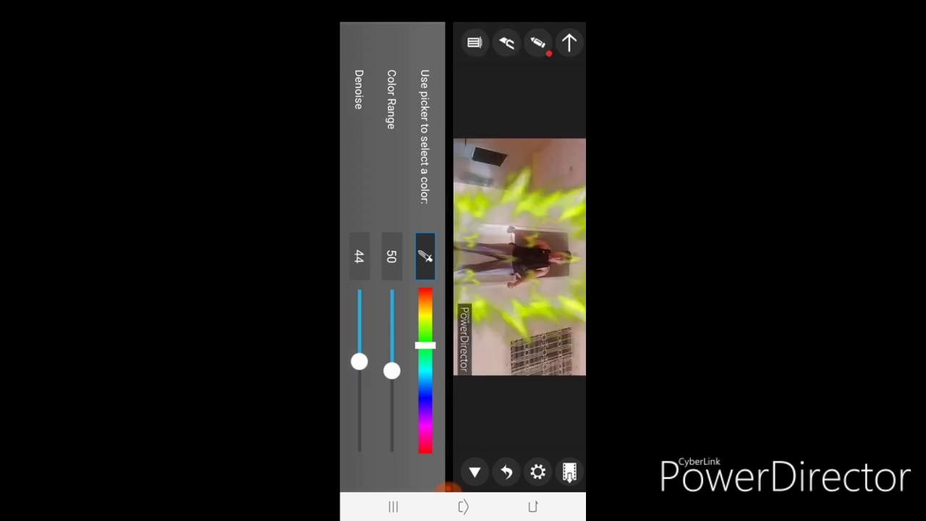
left_click(475, 471)
left_click(420, 145)
Step: Split the hair overlay at the playhead, delete its trailing piece, and replay the edit
left_click_drag(419, 217, 419, 289)
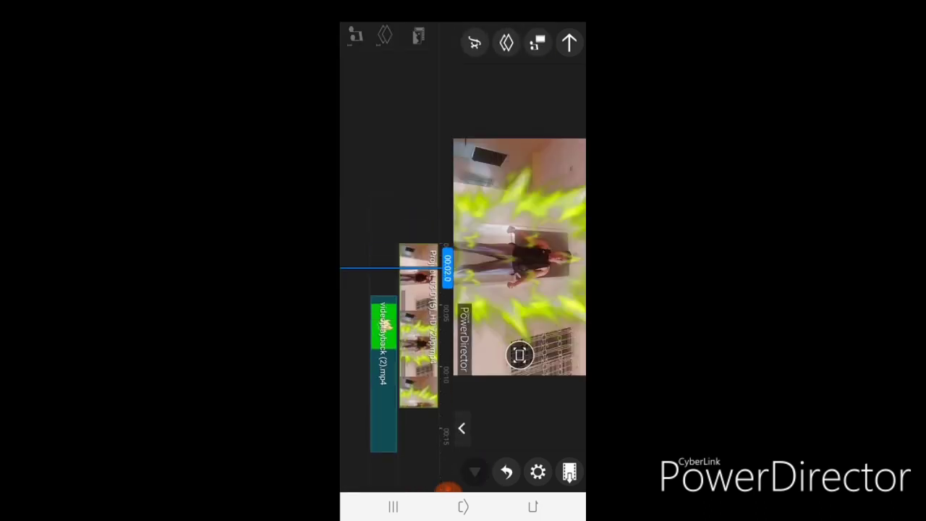
left_click(475, 472)
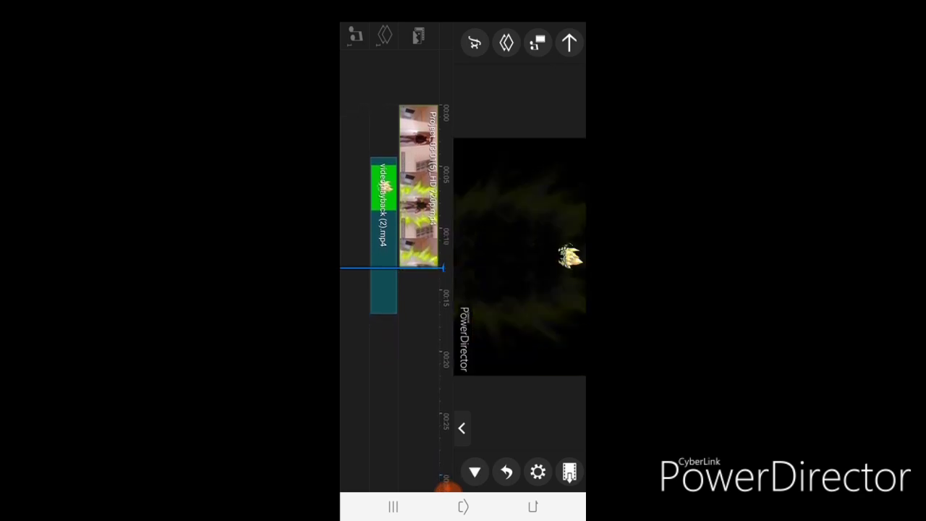
left_click(383, 231)
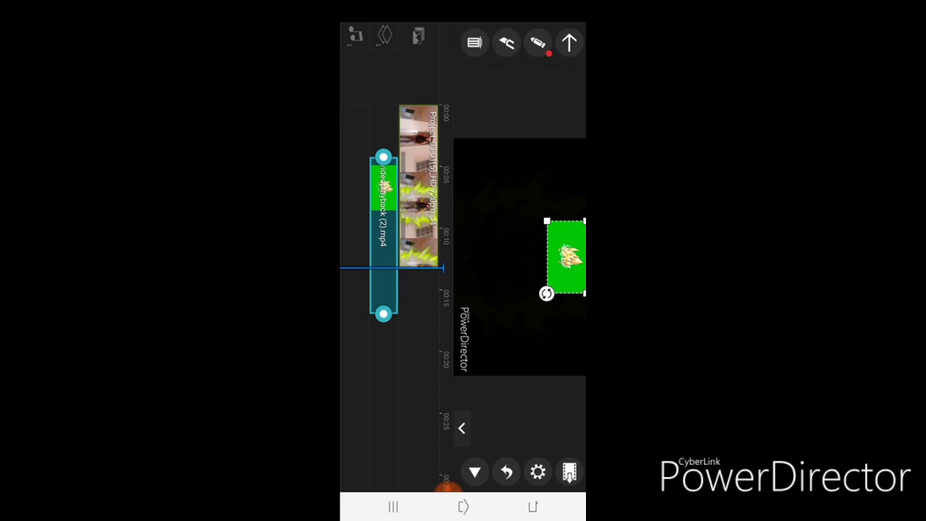
left_click(507, 42)
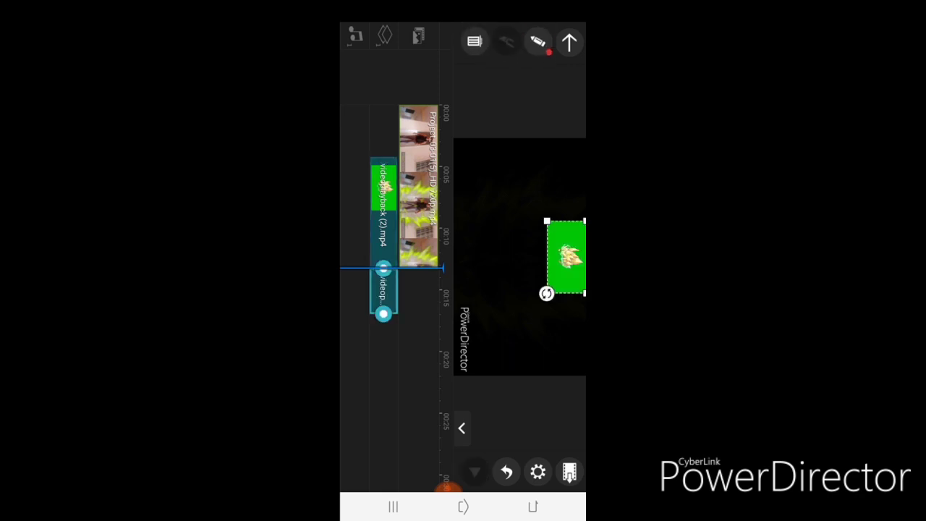
left_click(475, 41)
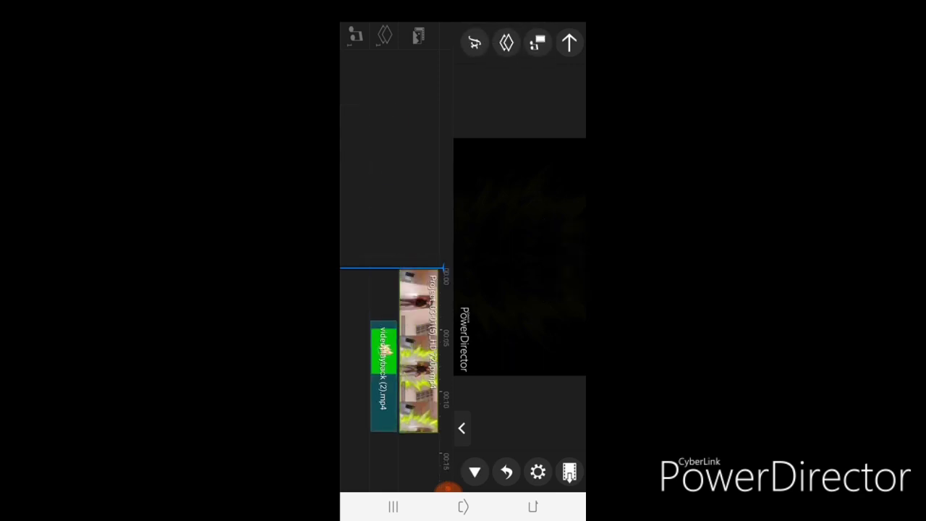
left_click(474, 472)
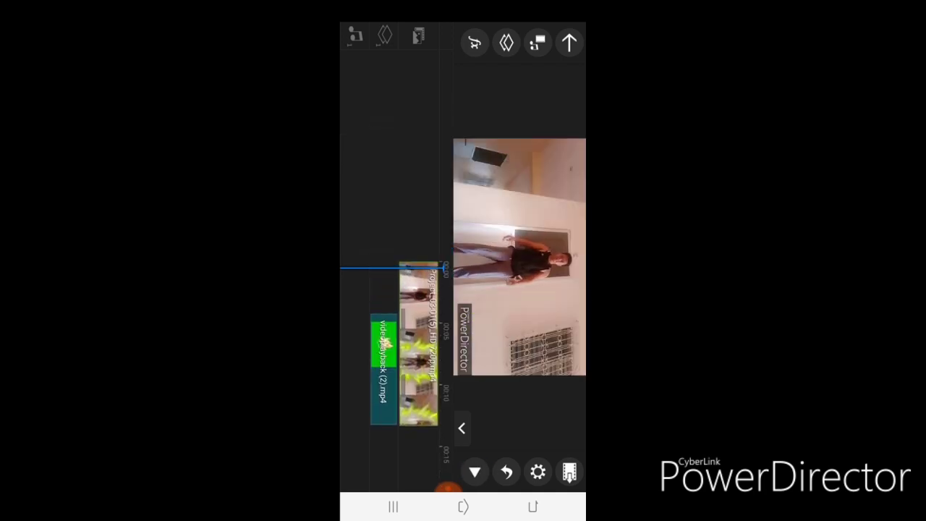
Step: Look over the Produce Video output options, then back out and leave PowerDirector
left_click(569, 472)
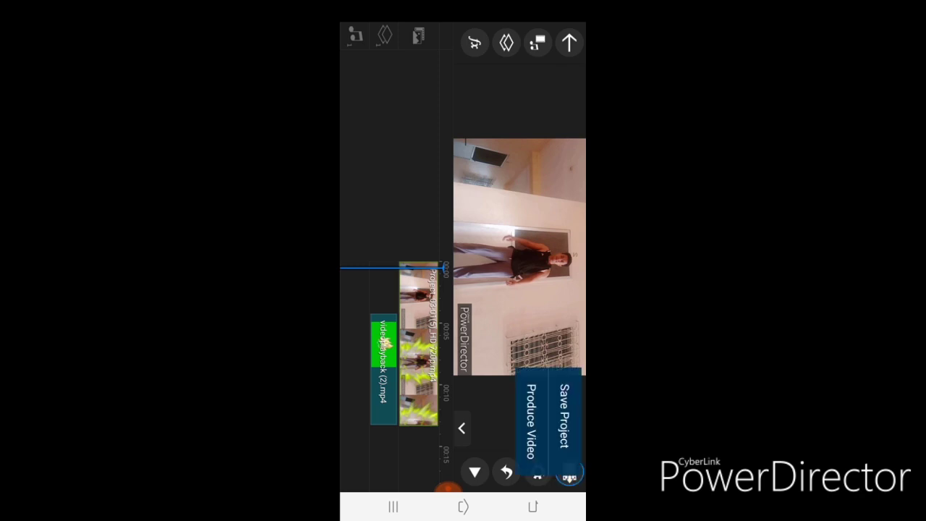
left_click(532, 420)
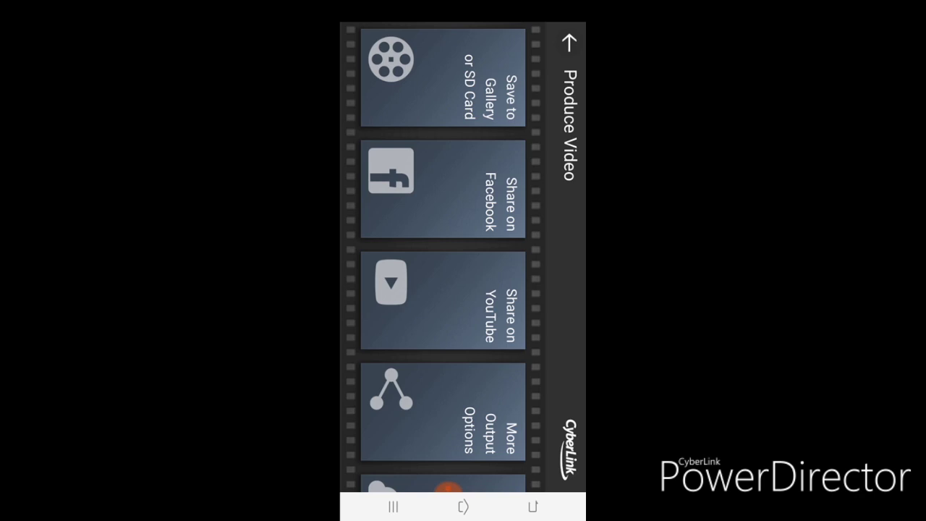
left_click(533, 507)
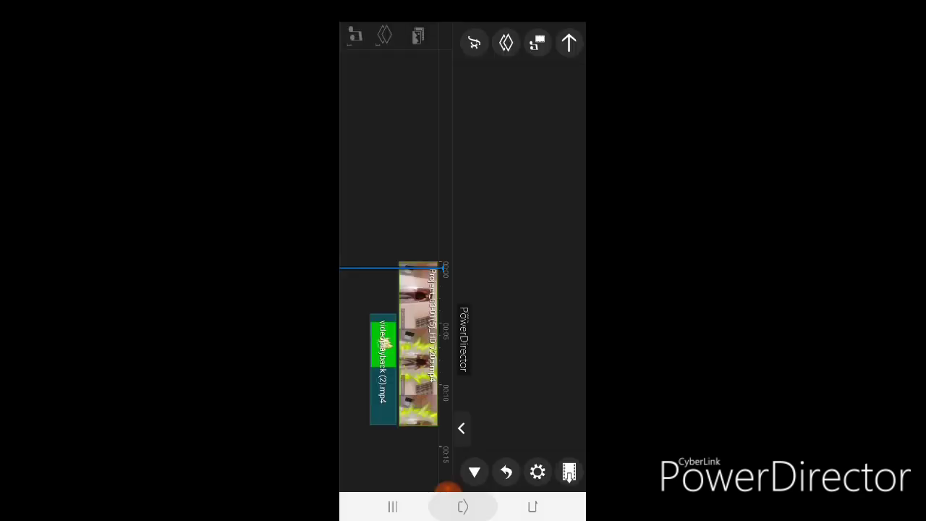
left_click(463, 507)
Step: Open the phone's video gallery, play one of today's clips, then return home
left_click_drag(390, 261, 550, 261)
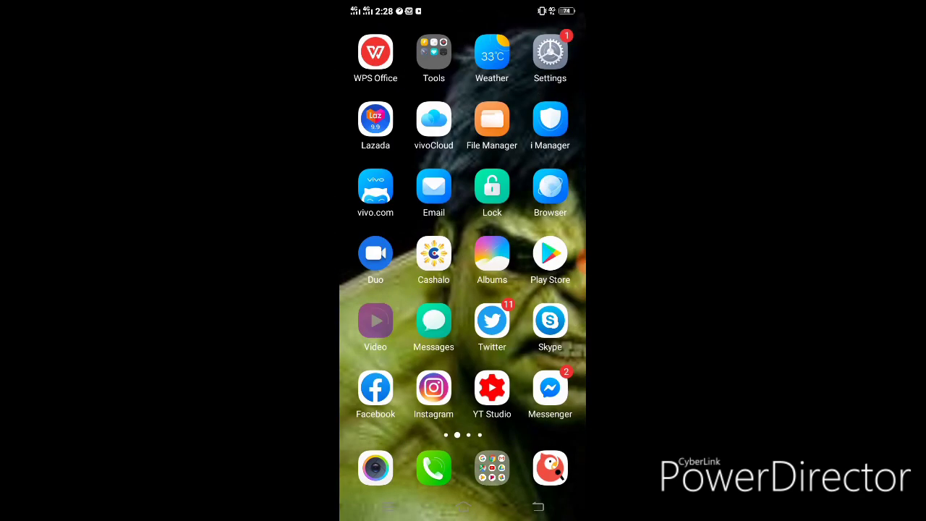
left_click(550, 52)
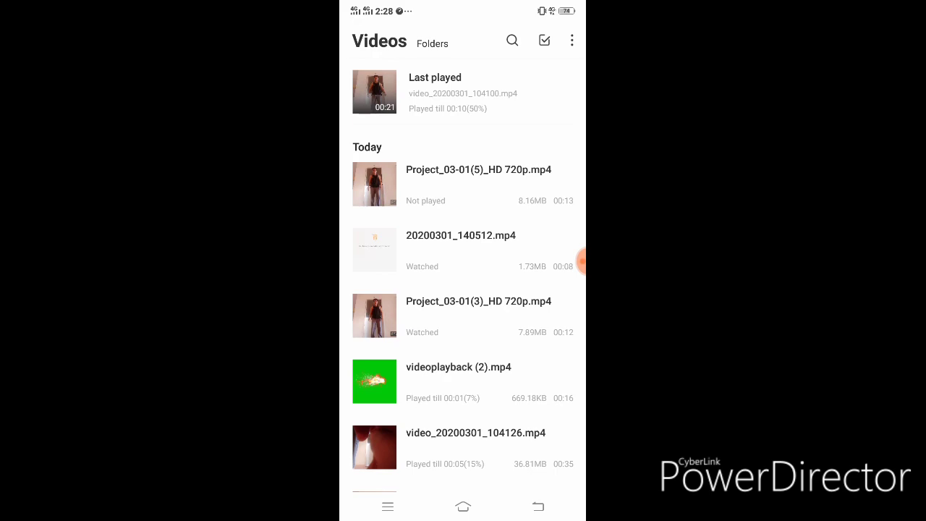
left_click(463, 316)
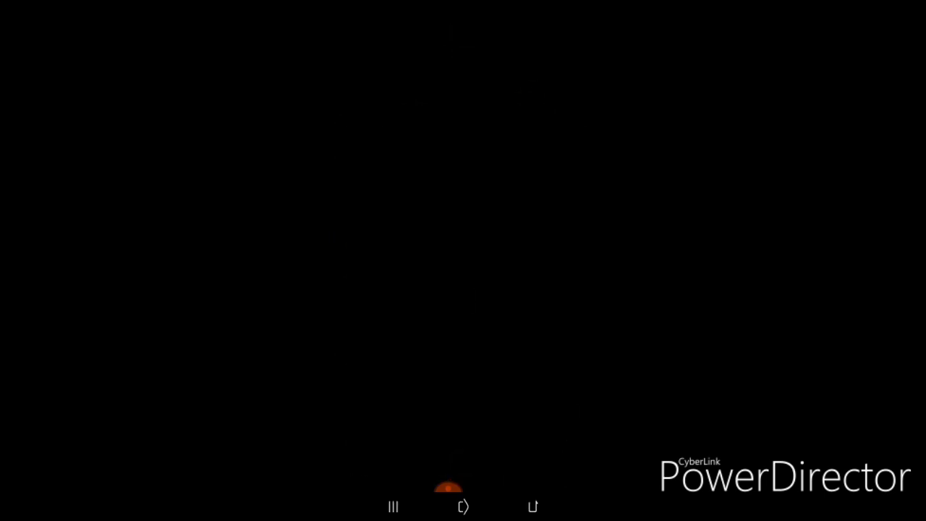
left_click(532, 507)
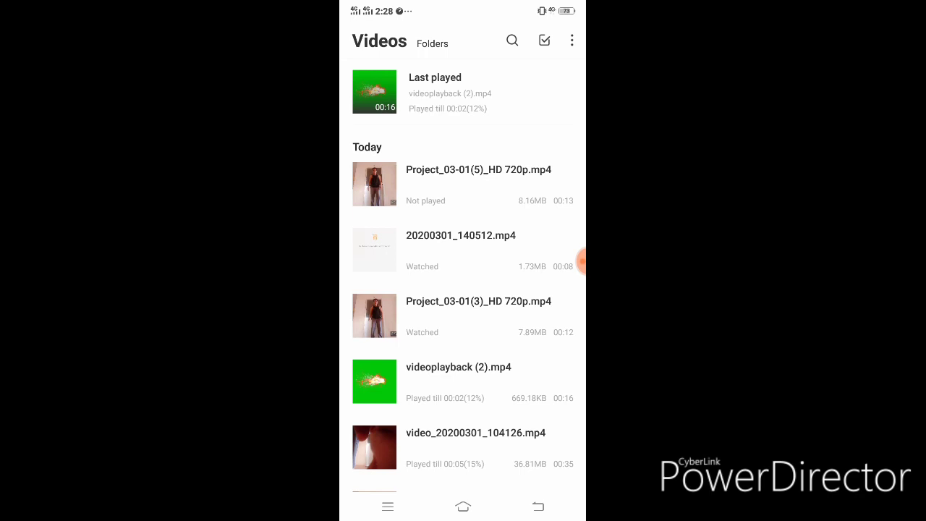
left_click(464, 506)
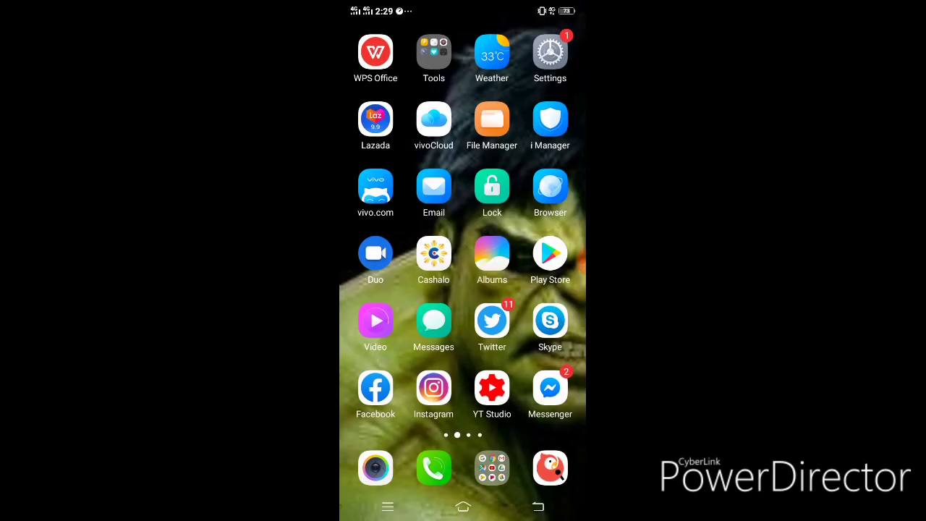
Step: Expand the floating screen-recorder bubble to reveal its pause, stop and screenshot controls
left_click(582, 264)
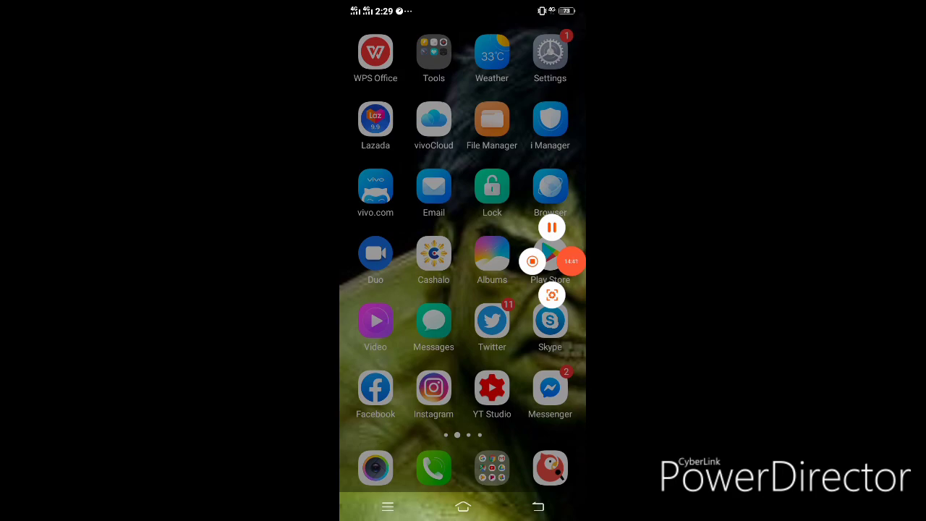